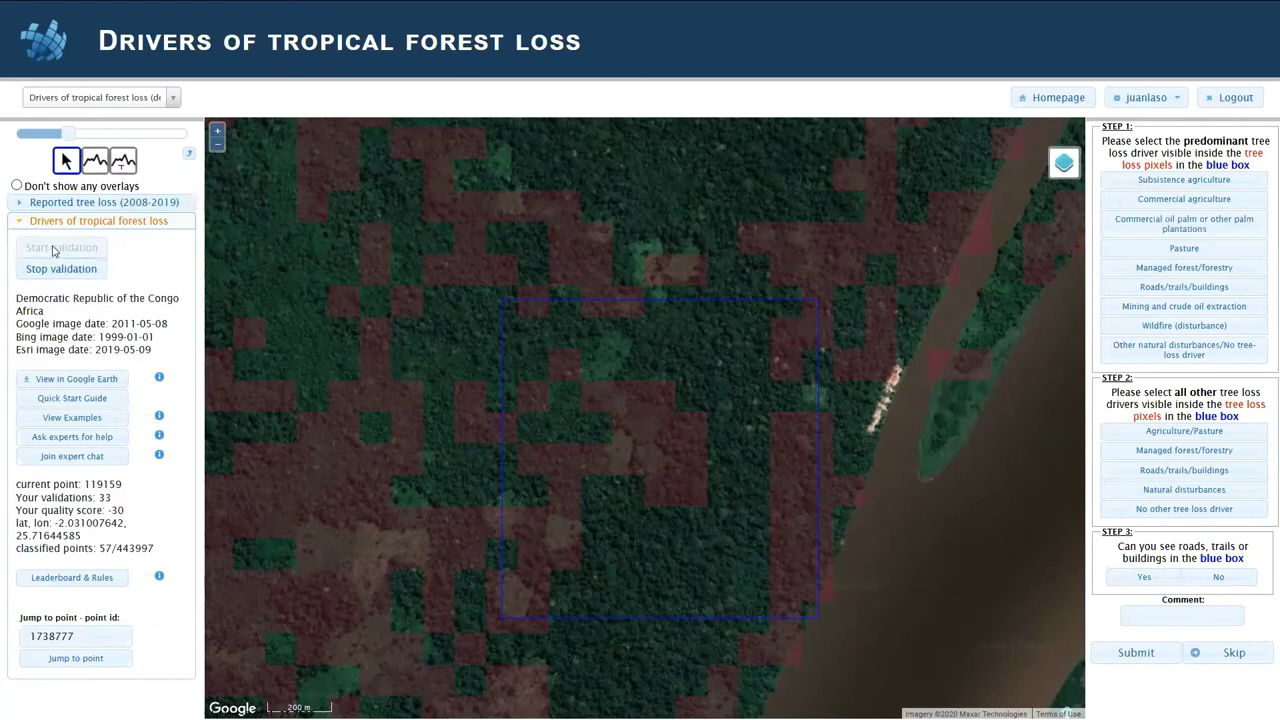
- Collapse and reopen the Drivers of tropical forest loss panel, then expand Reported tree loss (2008-2019)
{"action": "left_click", "coordinate": [44, 222]}
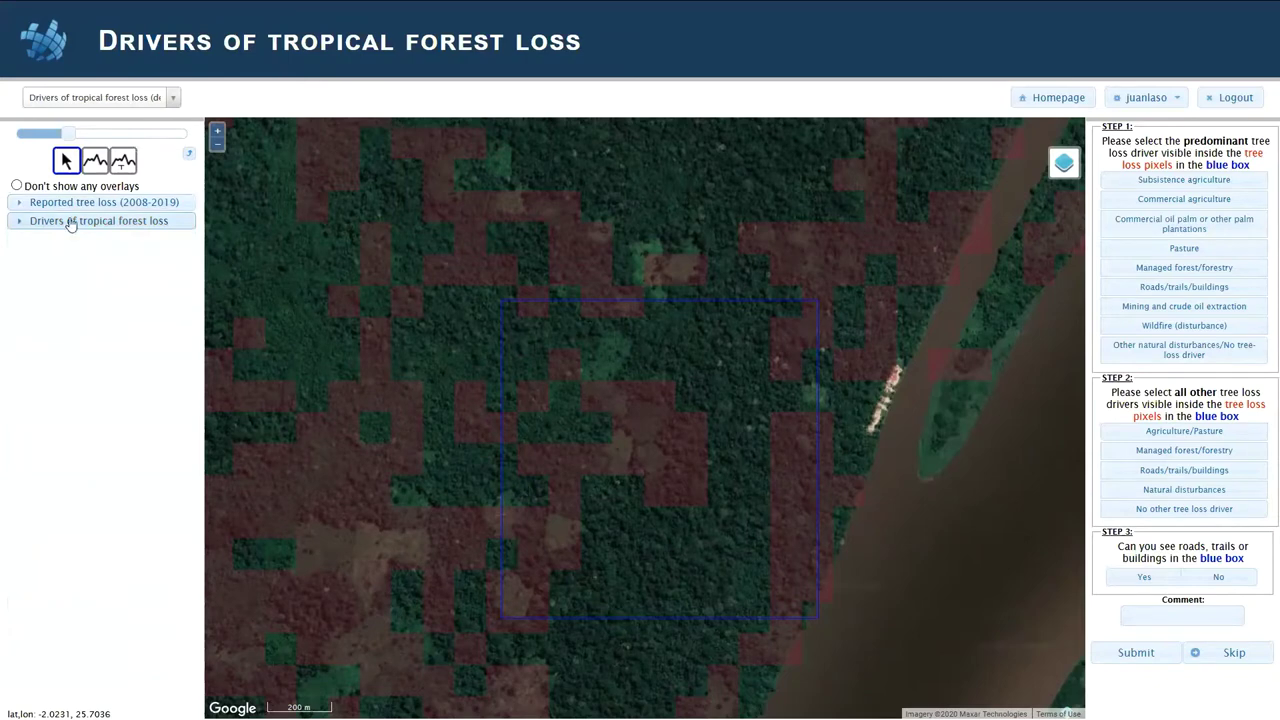
{"action": "left_click", "coordinate": [20, 227]}
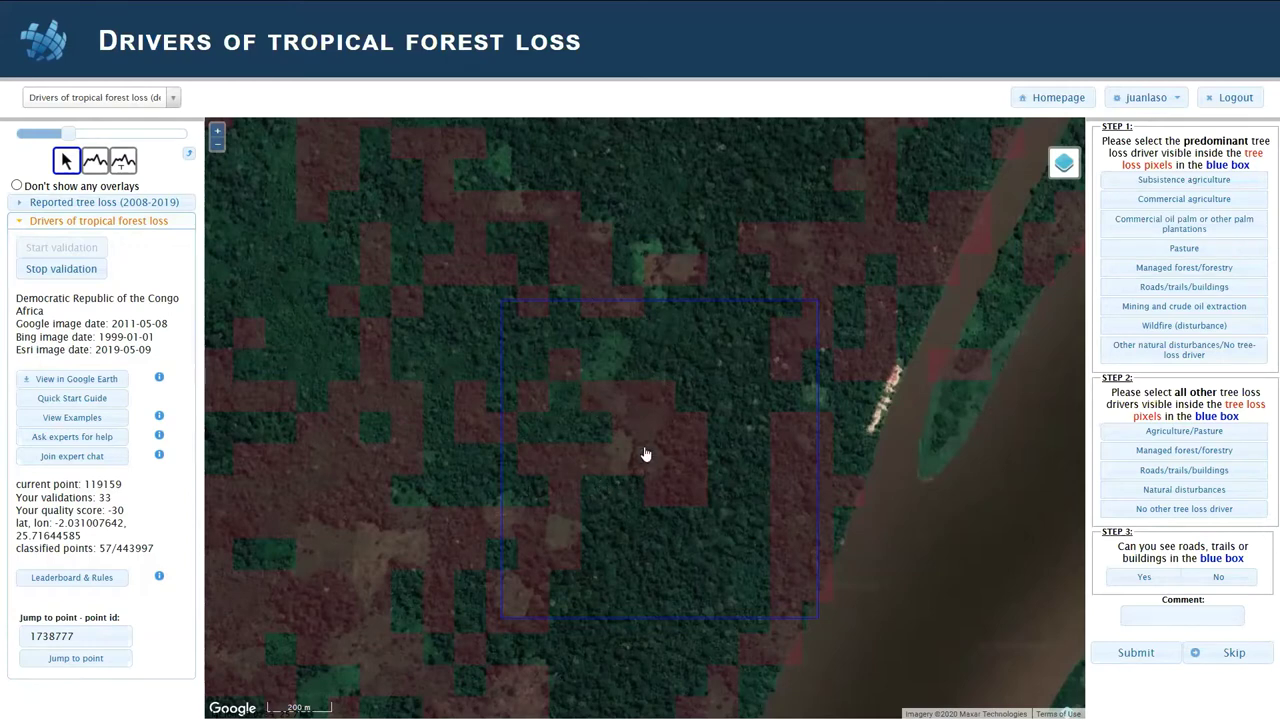
{"action": "left_click", "coordinate": [50, 203]}
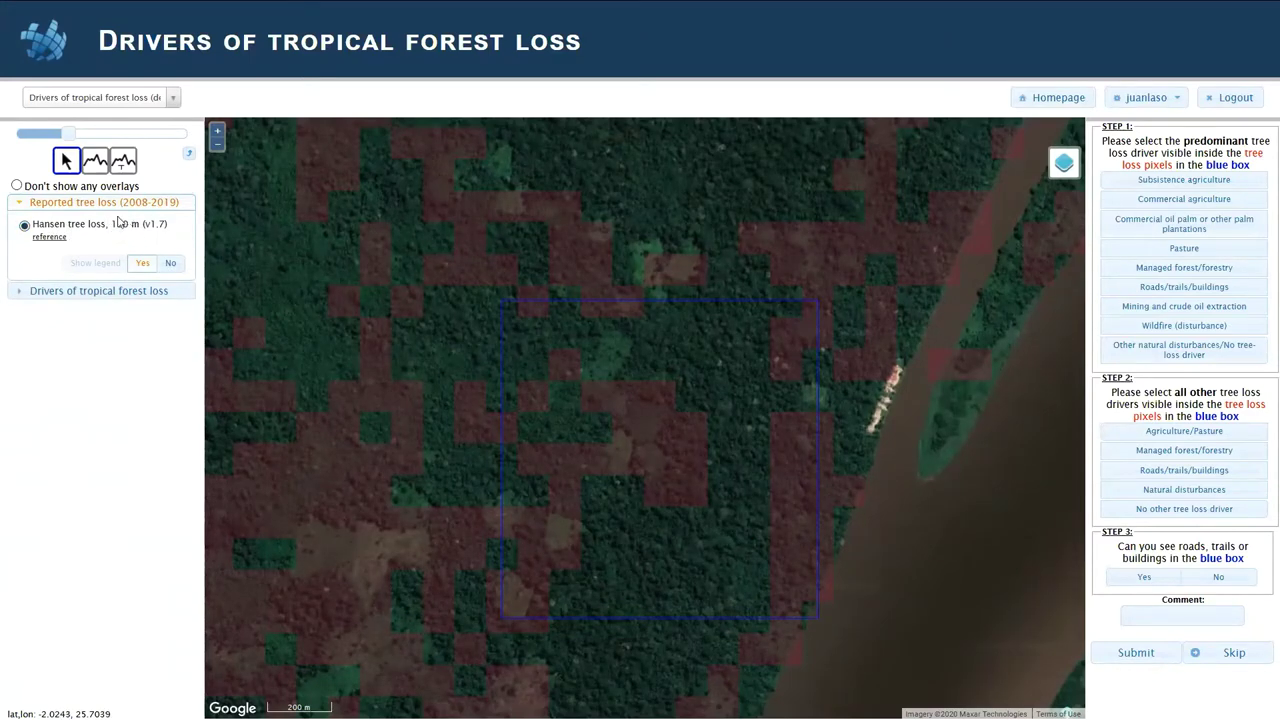
- Turn the Hansen tree loss, 100 m overlay off and on, then raise its opacity with the slider
{"action": "left_click", "coordinate": [20, 206]}
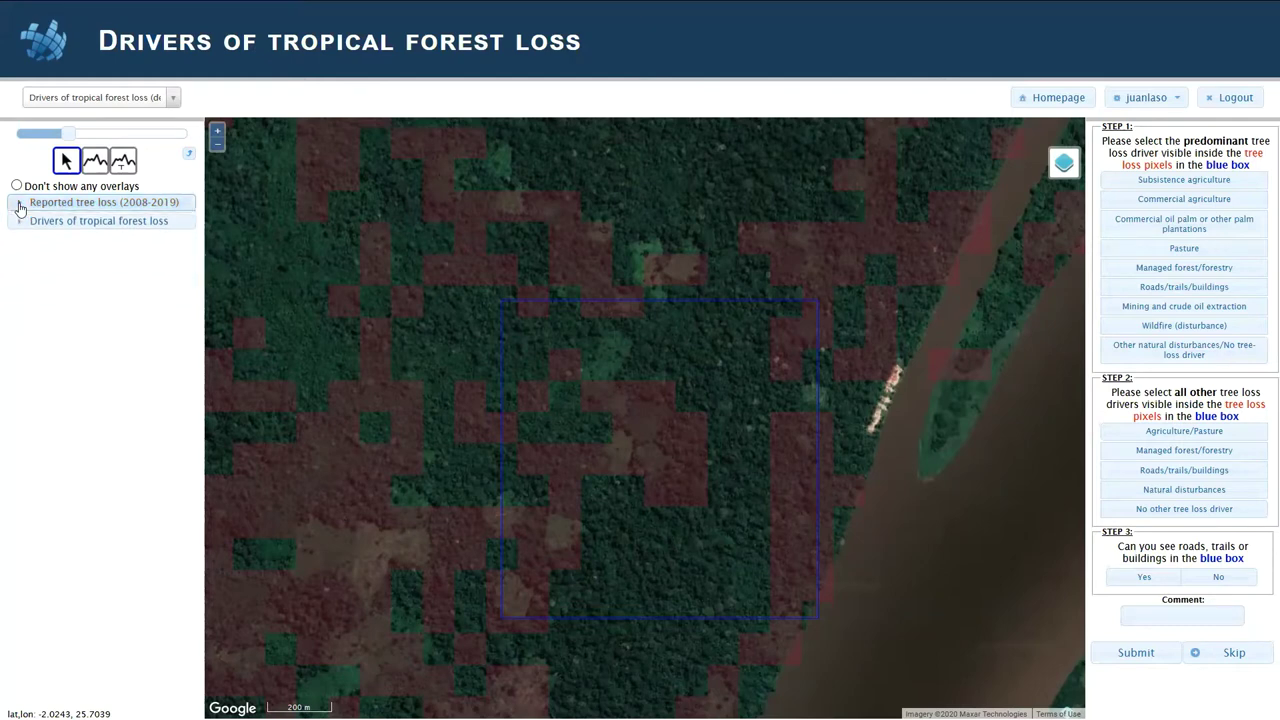
{"action": "left_click", "coordinate": [18, 206]}
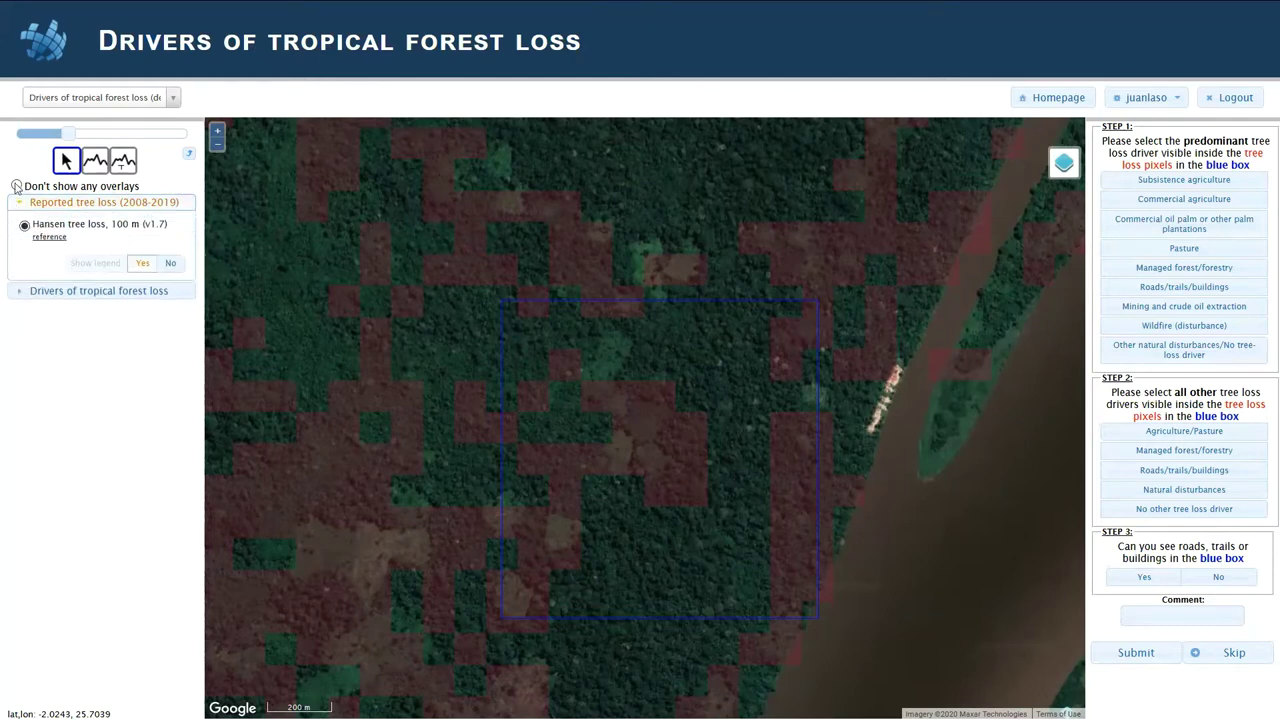
{"action": "left_click", "coordinate": [25, 226]}
{"action": "left_click", "coordinate": [21, 206]}
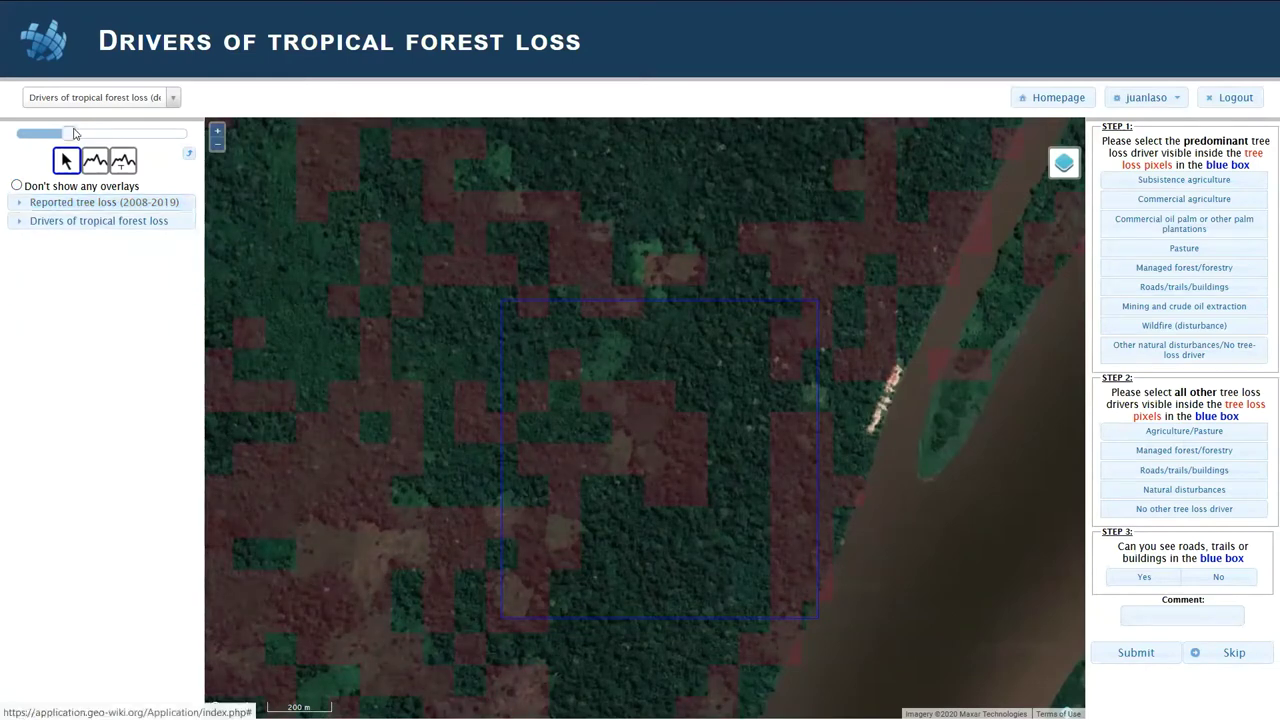
{"action": "mouse_move", "coordinate": [63, 133]}
{"action": "left_mouse_down"}
{"action": "mouse_move", "coordinate": [158, 135]}
{"action": "mouse_move", "coordinate": [3, 147]}
{"action": "mouse_move", "coordinate": [100, 140]}
{"action": "mouse_move", "coordinate": [61, 145]}
{"action": "left_mouse_up"}
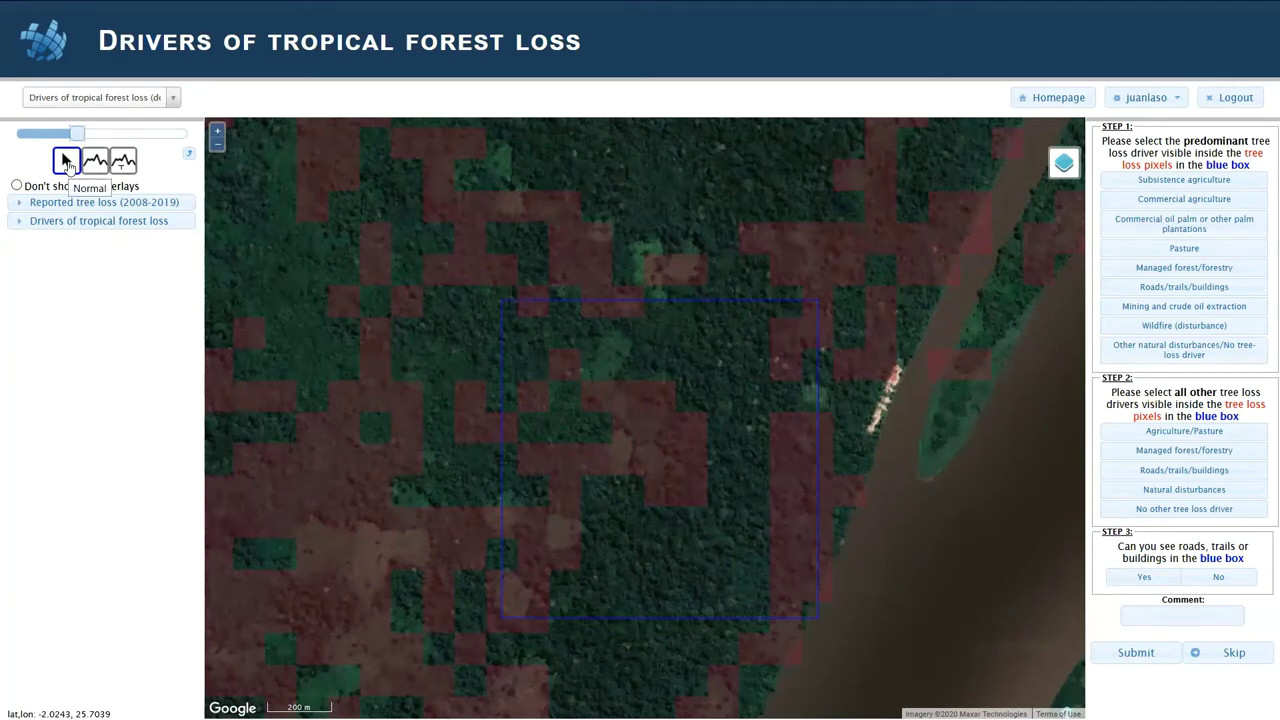
- Plot the NDVI chart for the point inside the blue box, close it, and pick the Time Series tool
{"action": "left_click", "coordinate": [97, 166]}
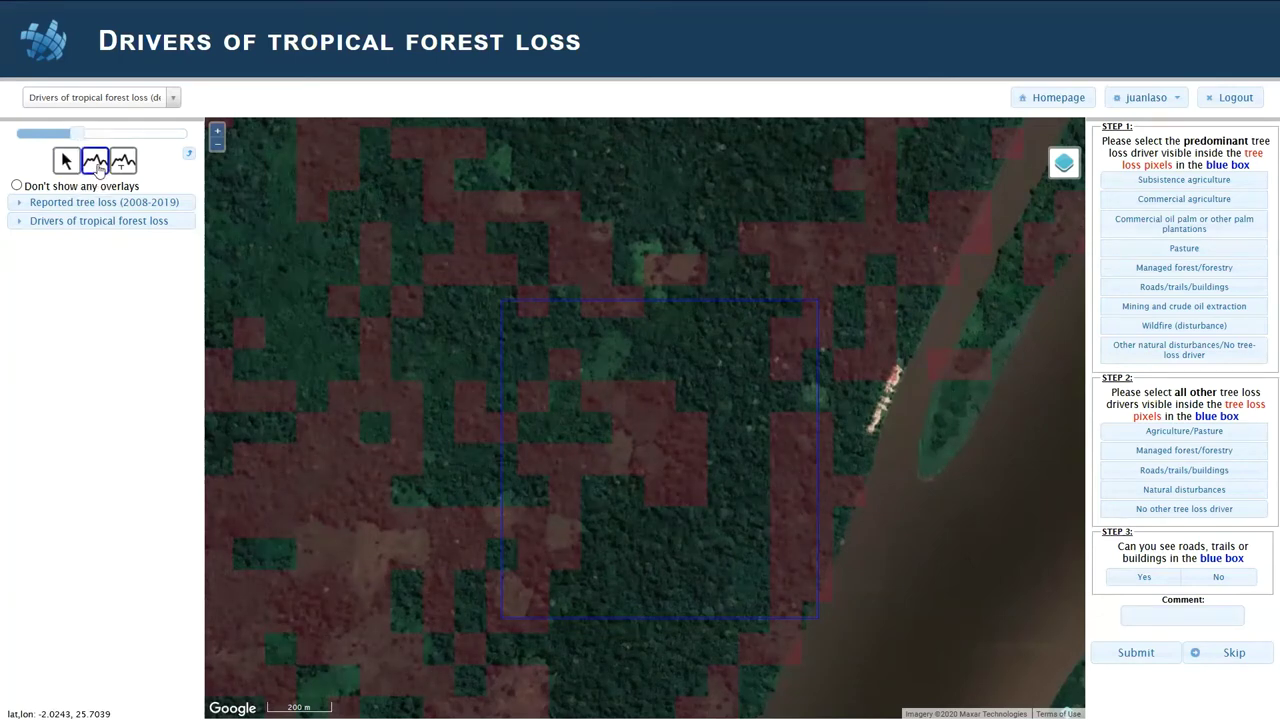
{"action": "left_click", "coordinate": [669, 445]}
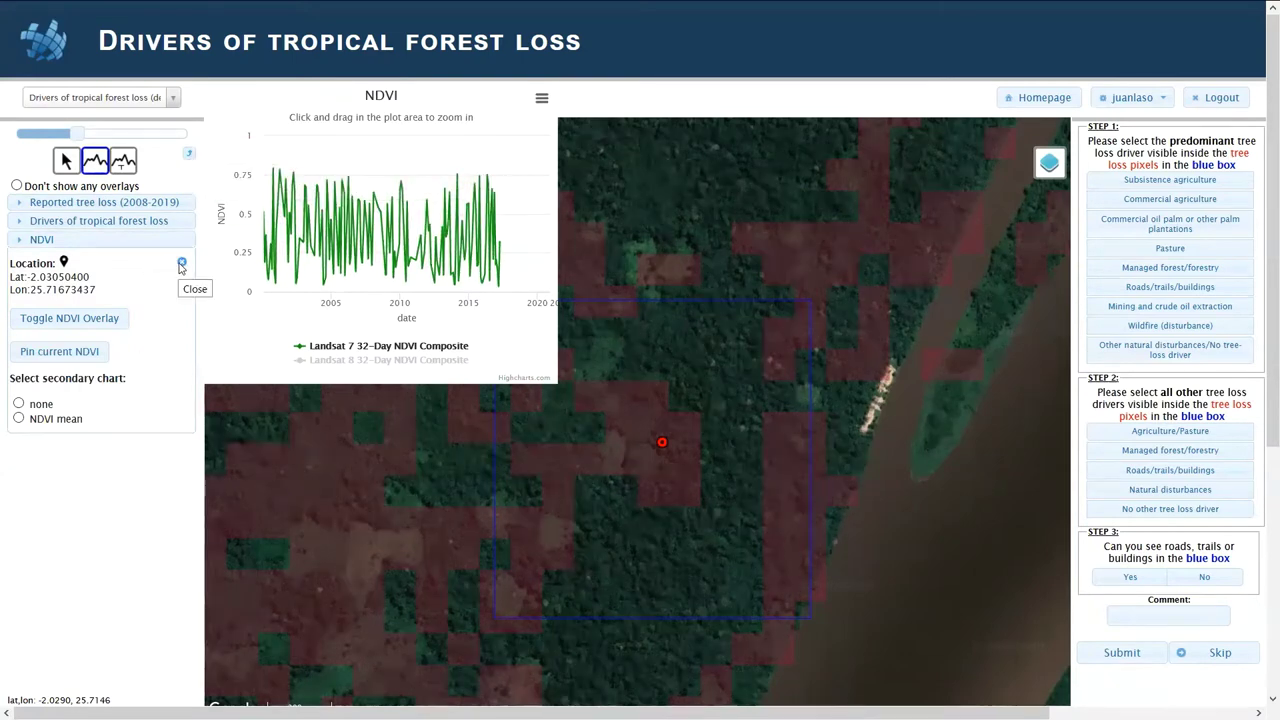
{"action": "left_click_drag", "start_coordinate": [10, 258], "coordinate": [99, 343]}
{"action": "left_click", "coordinate": [94, 318]}
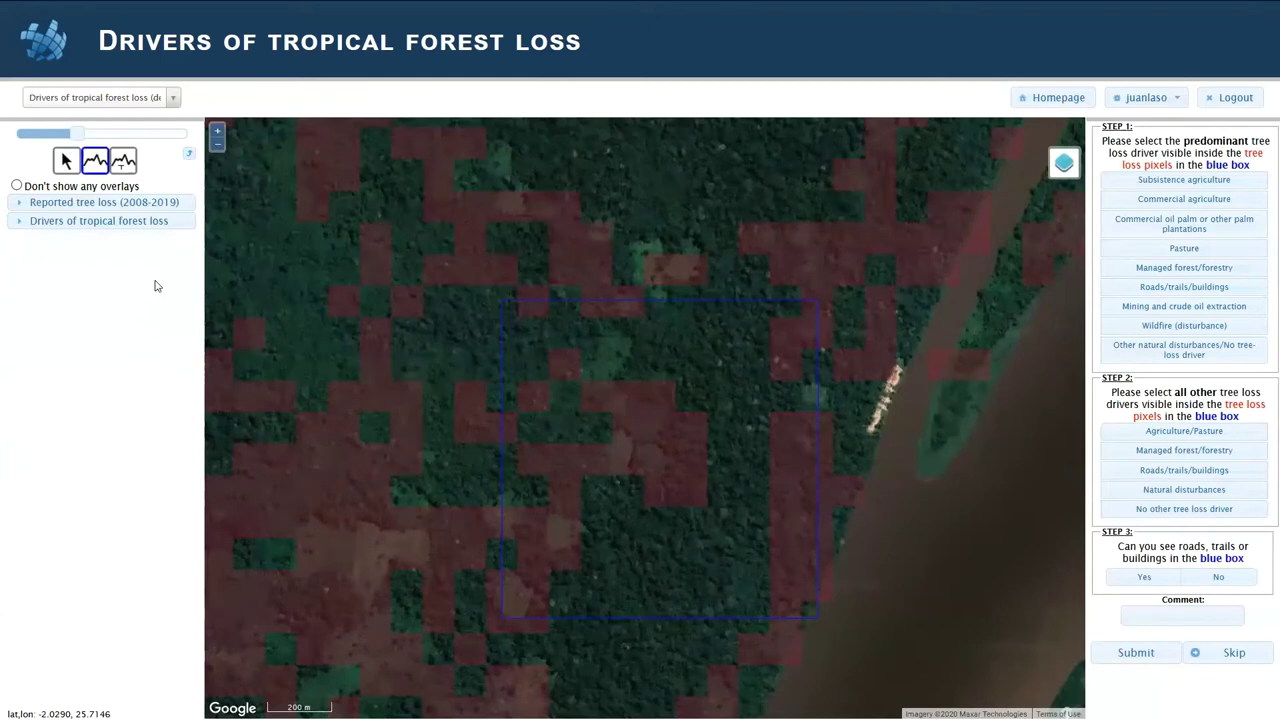
{"action": "left_click", "coordinate": [123, 162]}
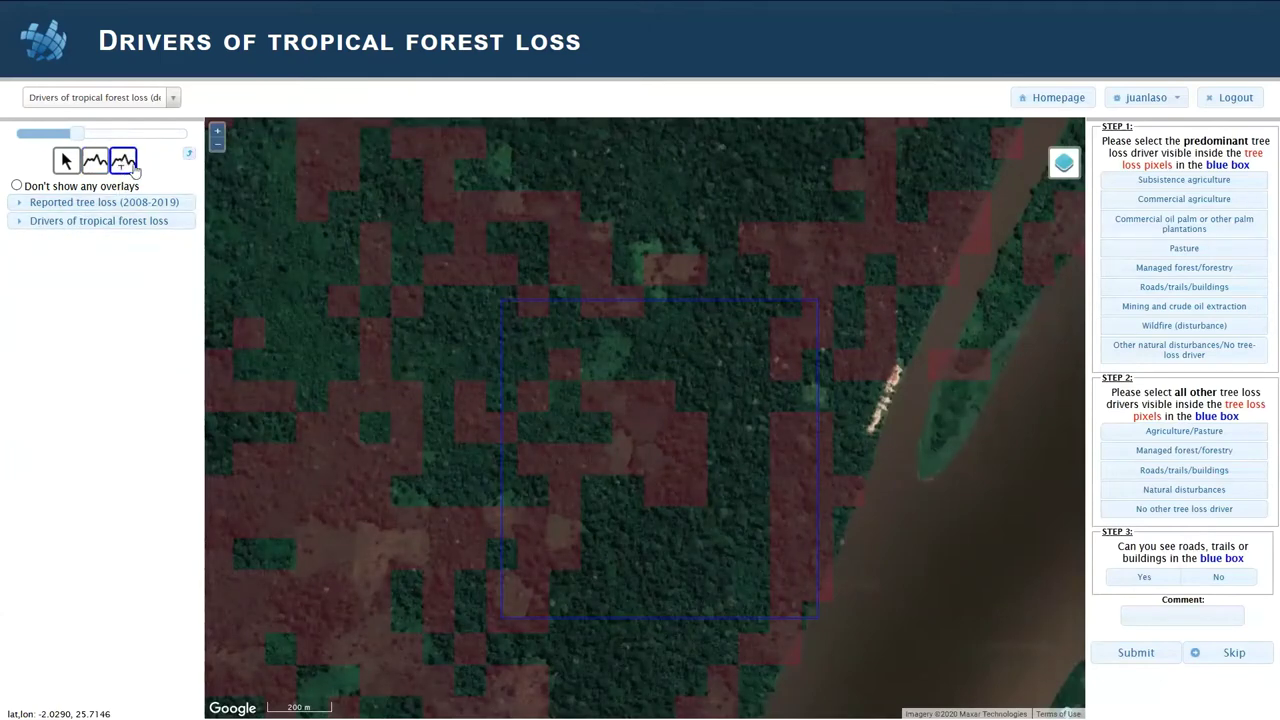
- Open the Sentinel Hub time series for the blue-box point and browse its 2015–2020 seasonal thumbnails
{"action": "left_click", "coordinate": [657, 437]}
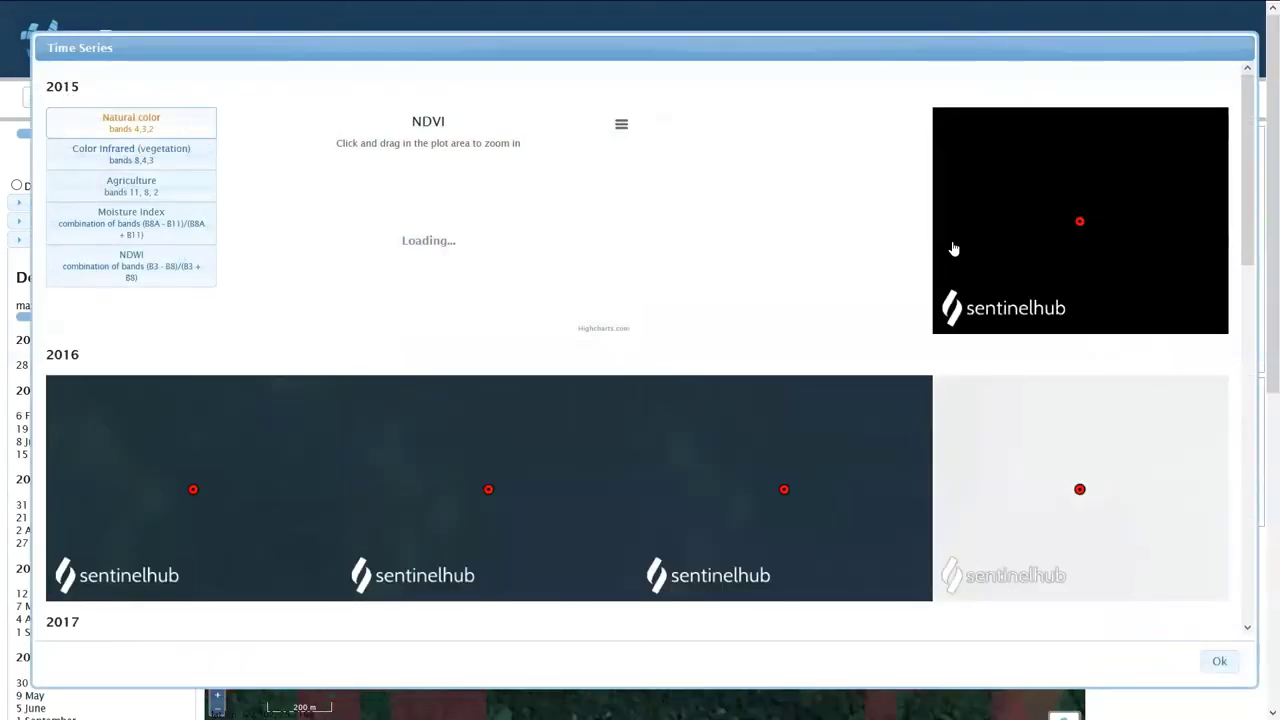
{"action": "scroll", "coordinate": [951, 313], "scroll_direction": "down", "scroll_amount": 4}
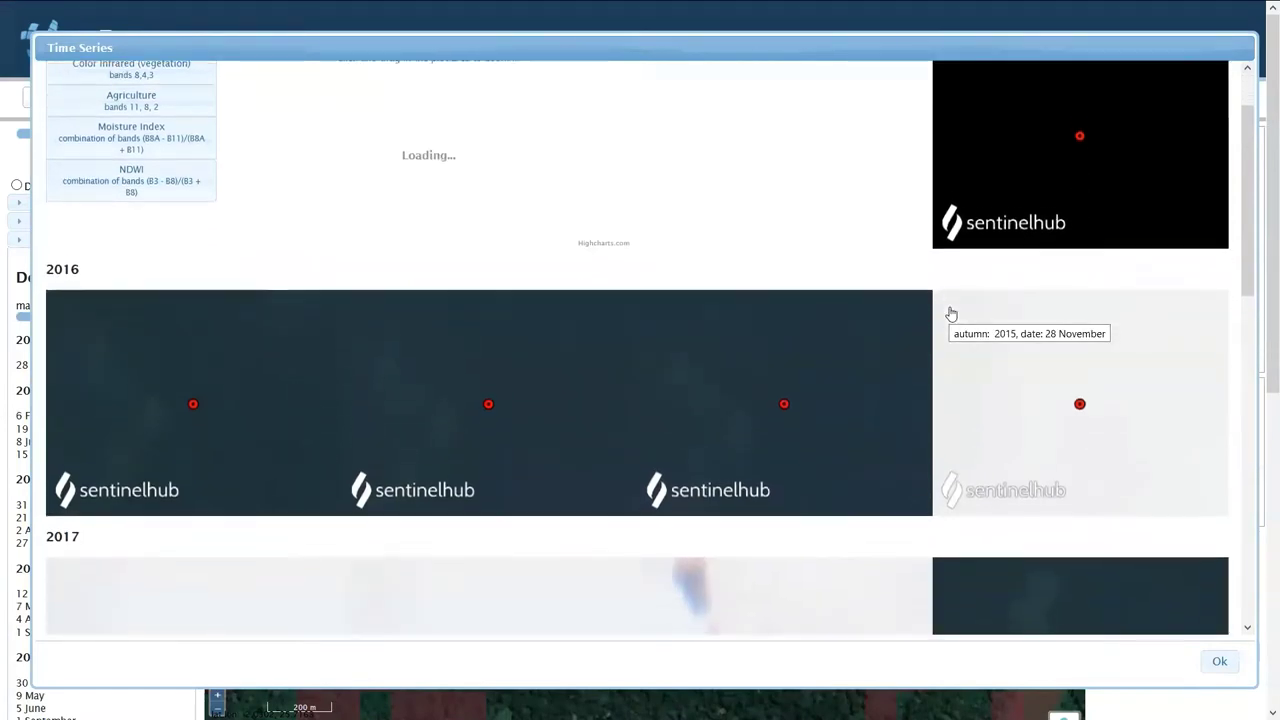
{"action": "scroll", "coordinate": [951, 313], "scroll_direction": "down", "scroll_amount": 5}
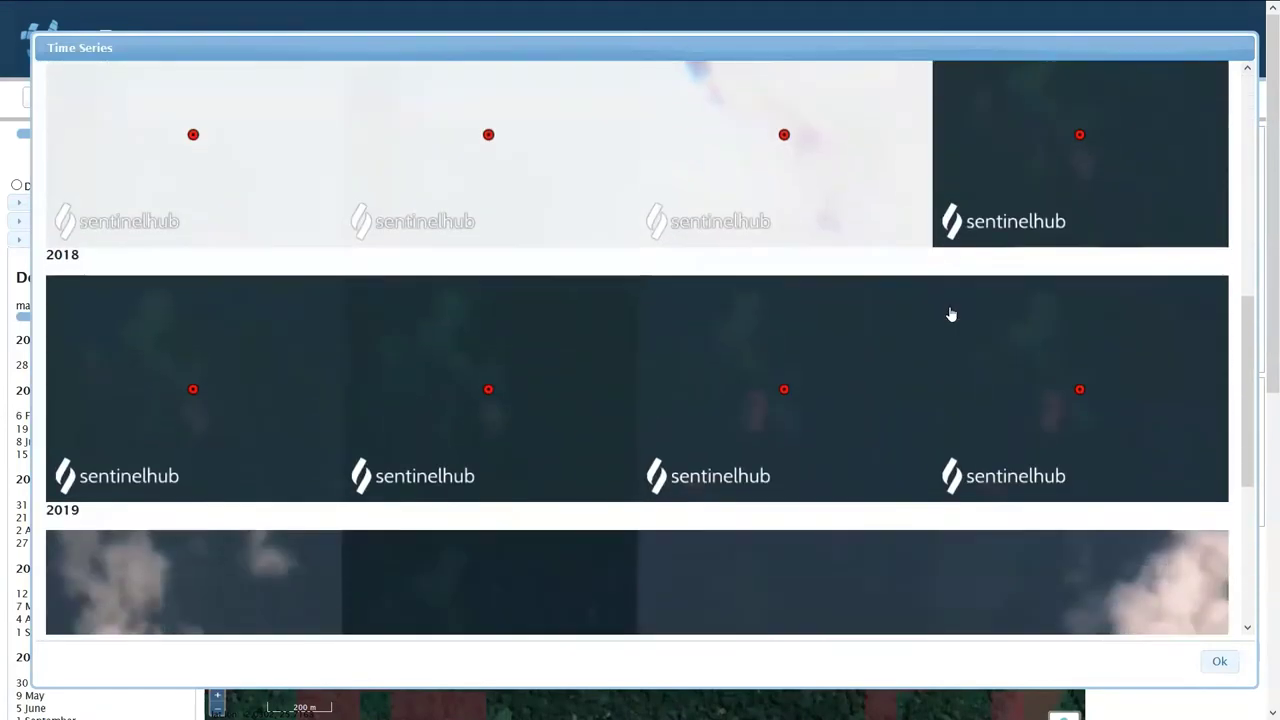
{"action": "scroll", "coordinate": [951, 313], "scroll_direction": "down", "scroll_amount": 2}
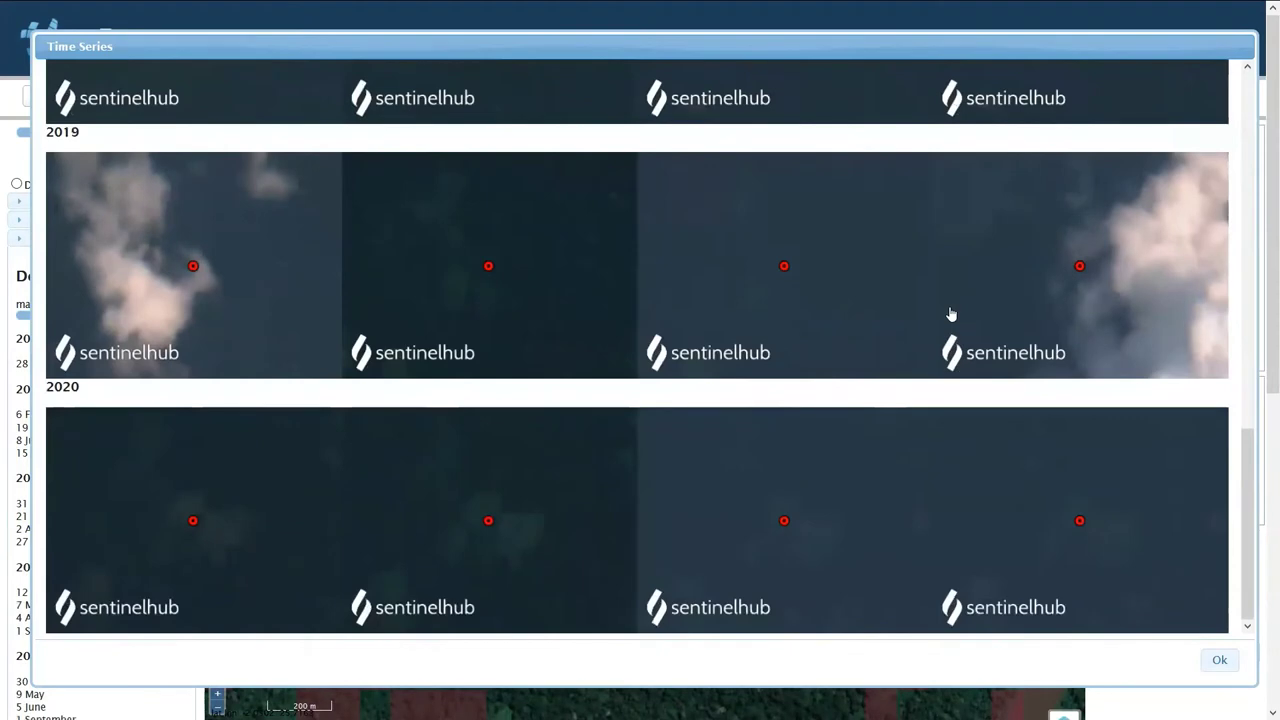
{"action": "scroll", "coordinate": [890, 466], "scroll_direction": "up", "scroll_amount": 5}
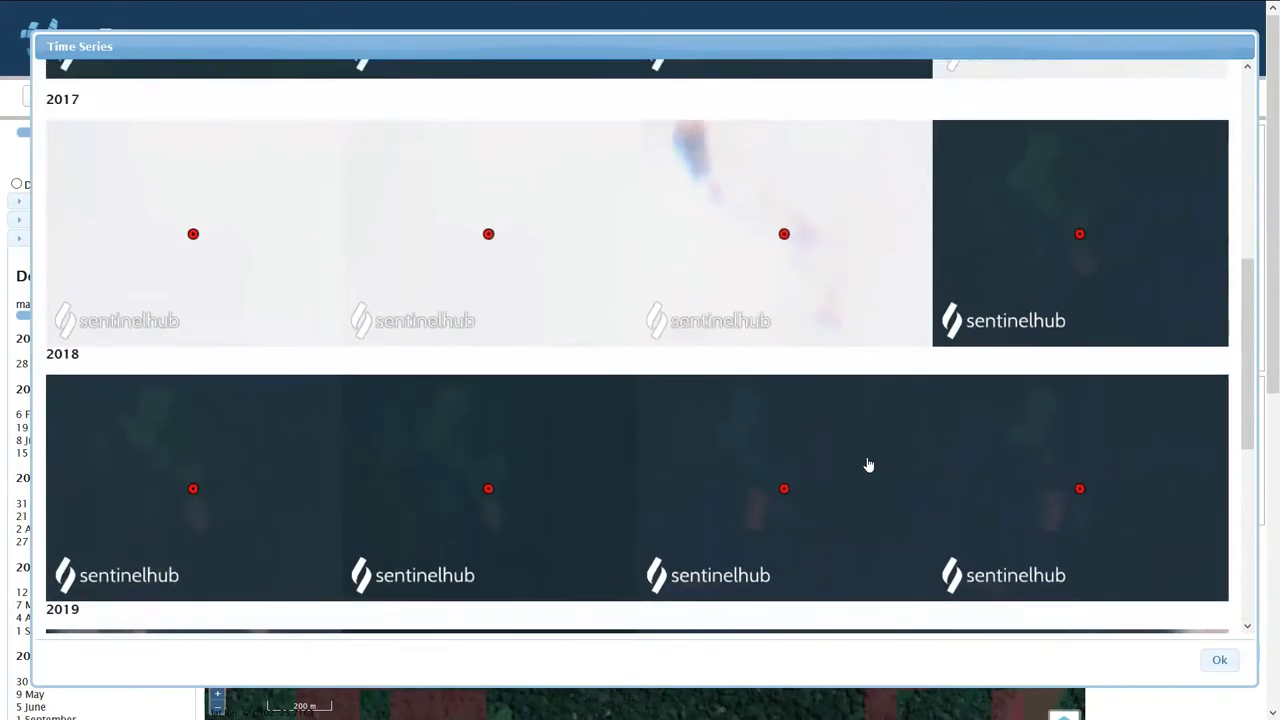
{"action": "mouse_move", "coordinate": [238, 467]}
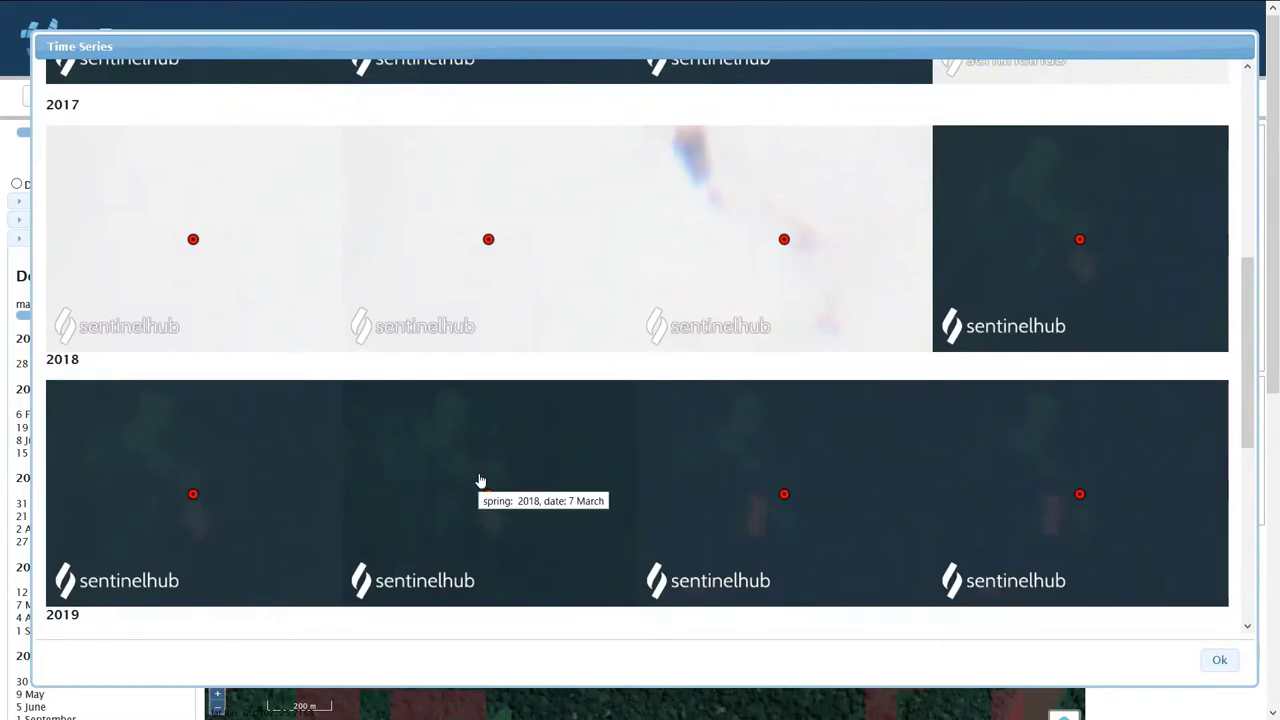
{"action": "mouse_move", "coordinate": [832, 443]}
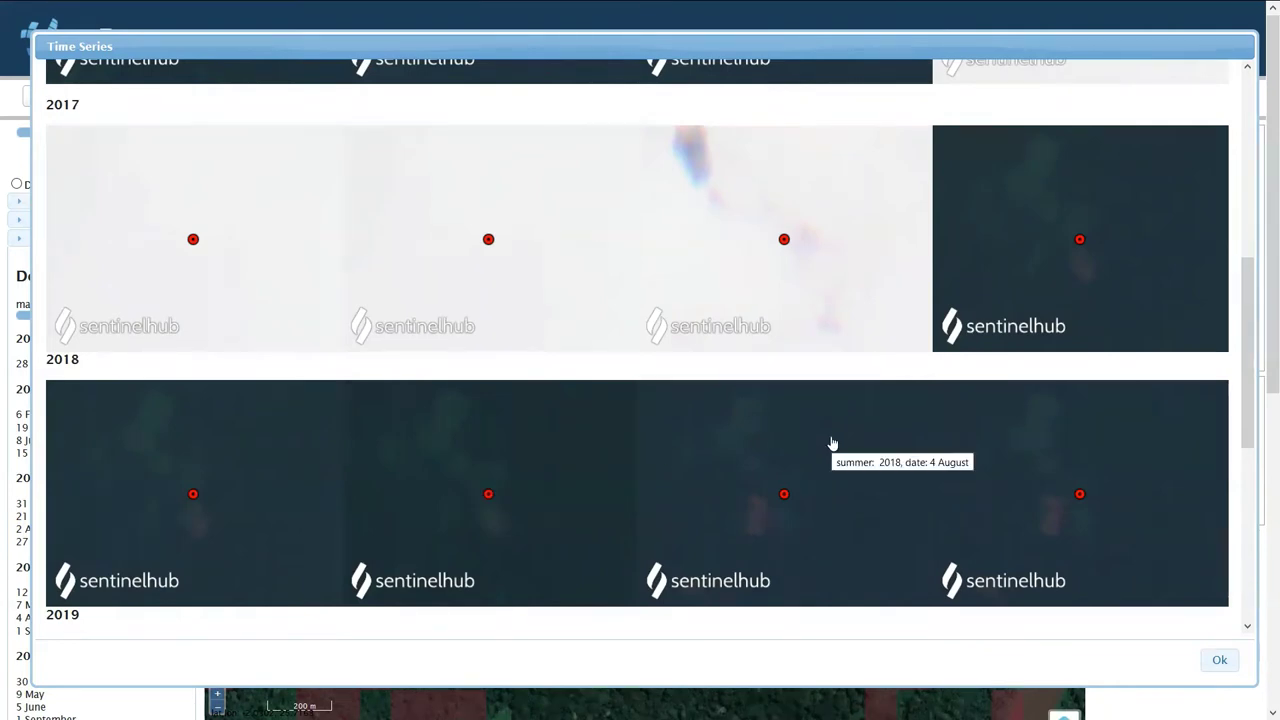
{"action": "mouse_move", "coordinate": [1109, 459]}
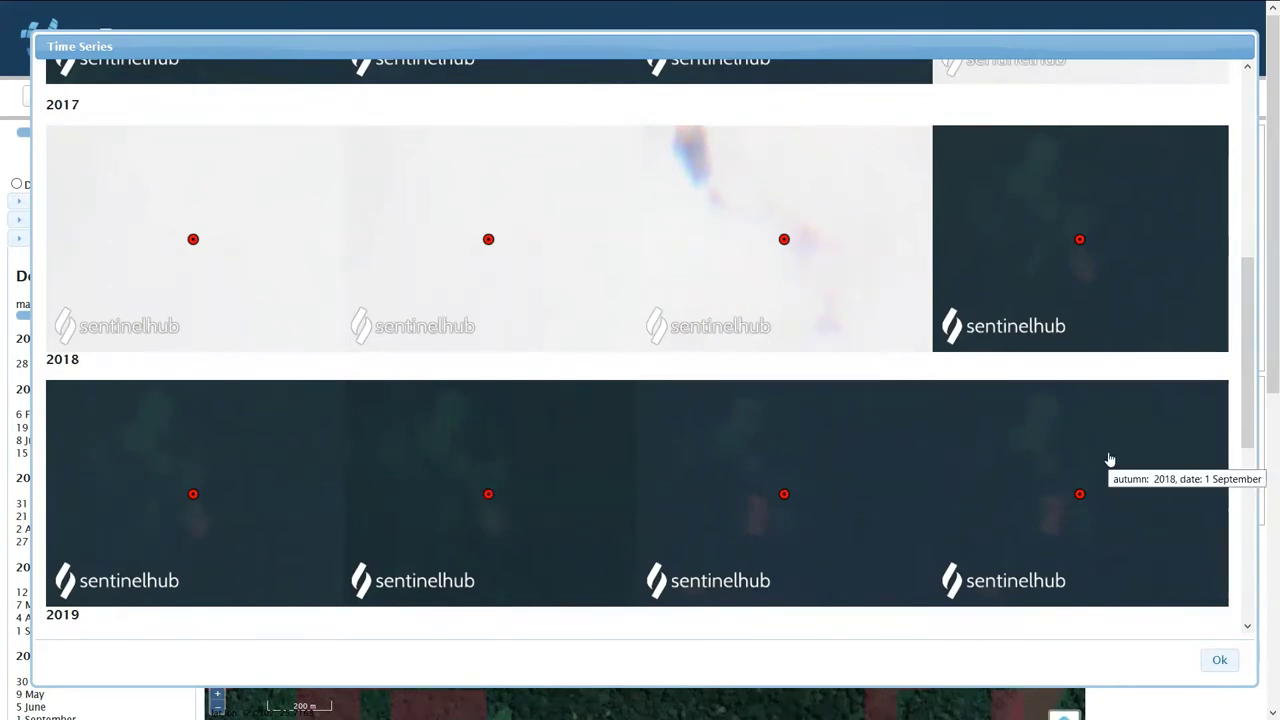
{"action": "scroll", "coordinate": [852, 341], "scroll_direction": "up", "scroll_amount": 3}
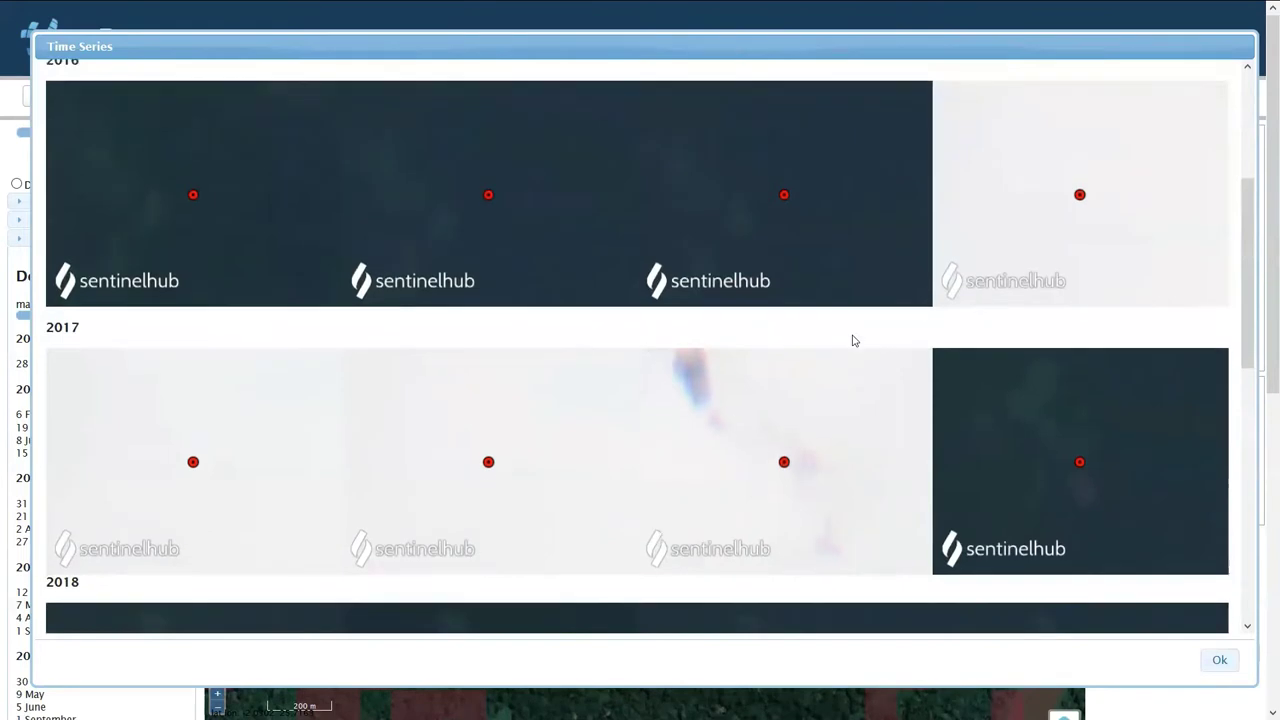
{"action": "scroll", "coordinate": [852, 341], "scroll_direction": "up", "scroll_amount": 2}
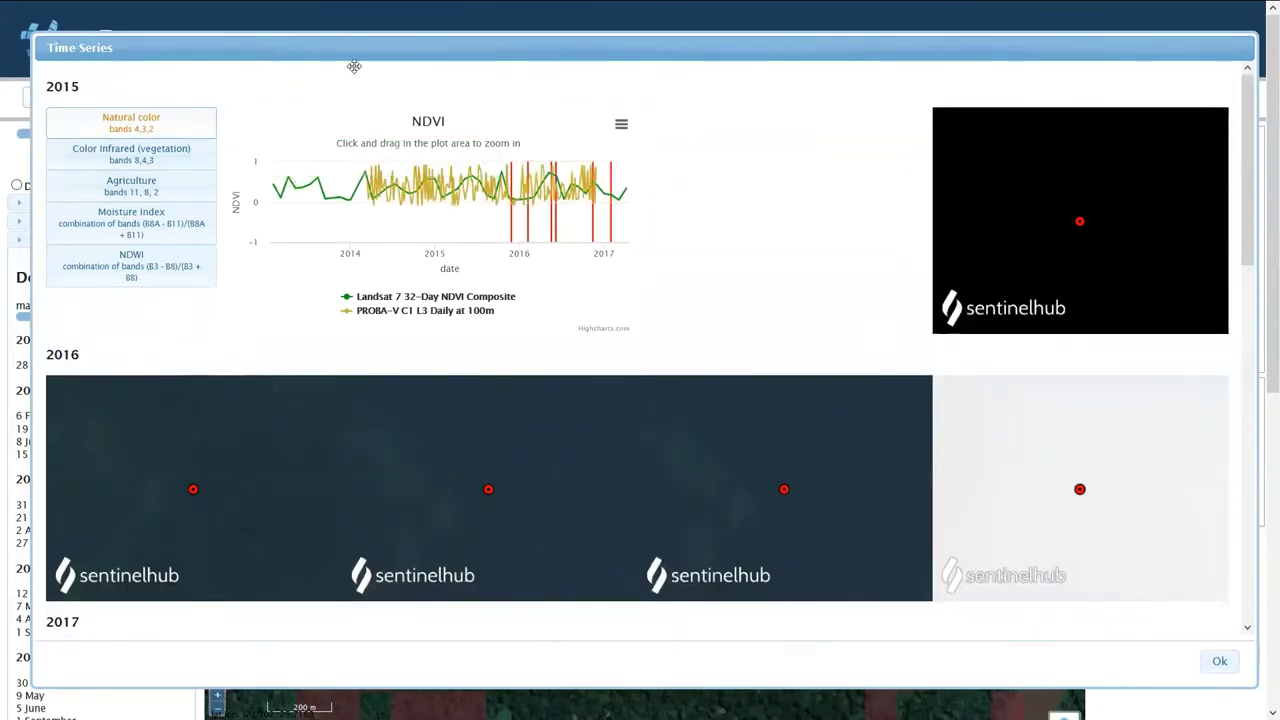
- Resize the Time Series window and view the images in Color Infrared (vegetation) bands
{"action": "left_click_drag", "start_coordinate": [432, 51], "coordinate": [438, 61]}
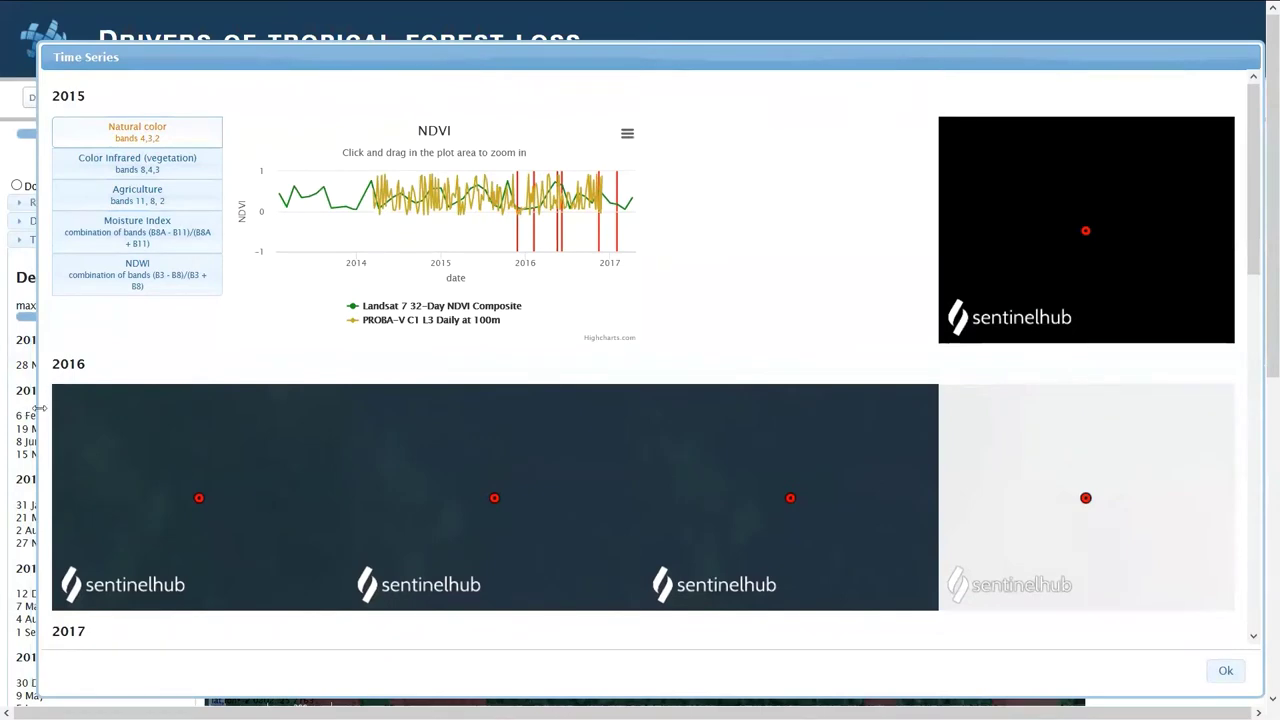
{"action": "left_click_drag", "start_coordinate": [40, 407], "coordinate": [346, 420]}
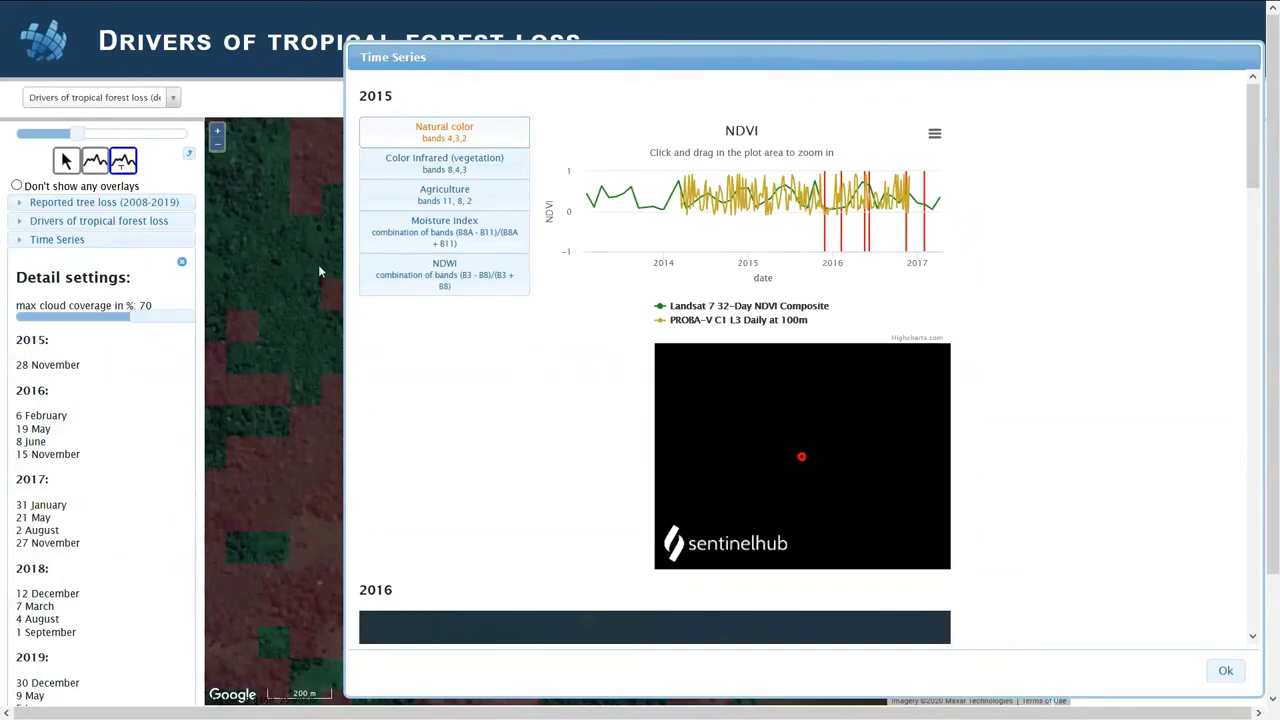
{"action": "left_click_drag", "start_coordinate": [342, 280], "coordinate": [46, 280]}
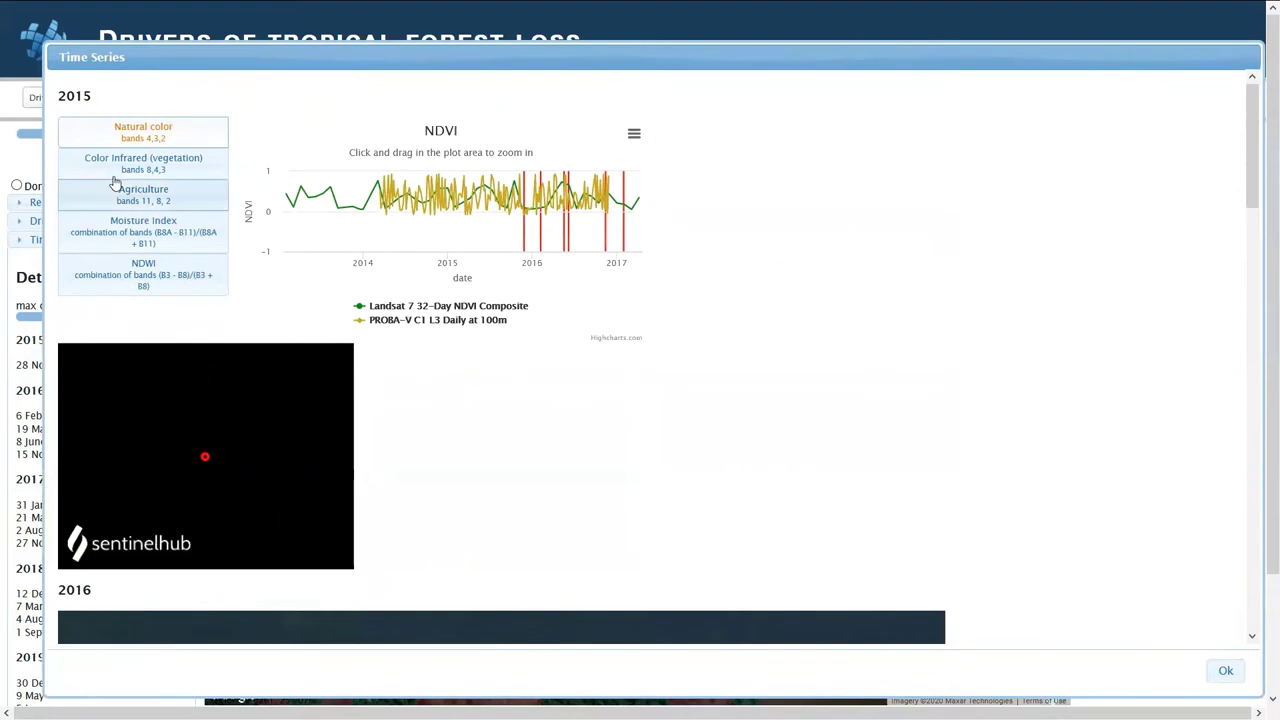
{"action": "left_click", "coordinate": [144, 166]}
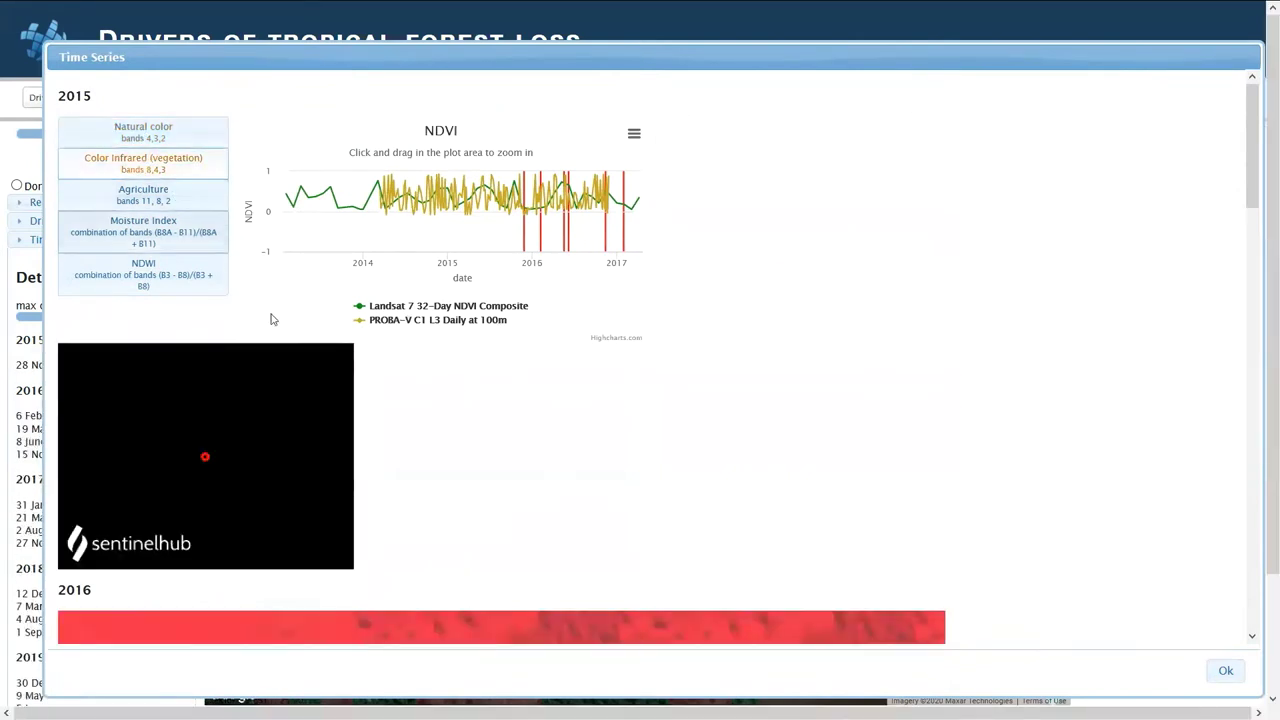
{"action": "scroll", "coordinate": [414, 437], "scroll_direction": "down", "scroll_amount": 3}
{"action": "scroll", "coordinate": [414, 437], "scroll_direction": "up", "scroll_amount": 2}
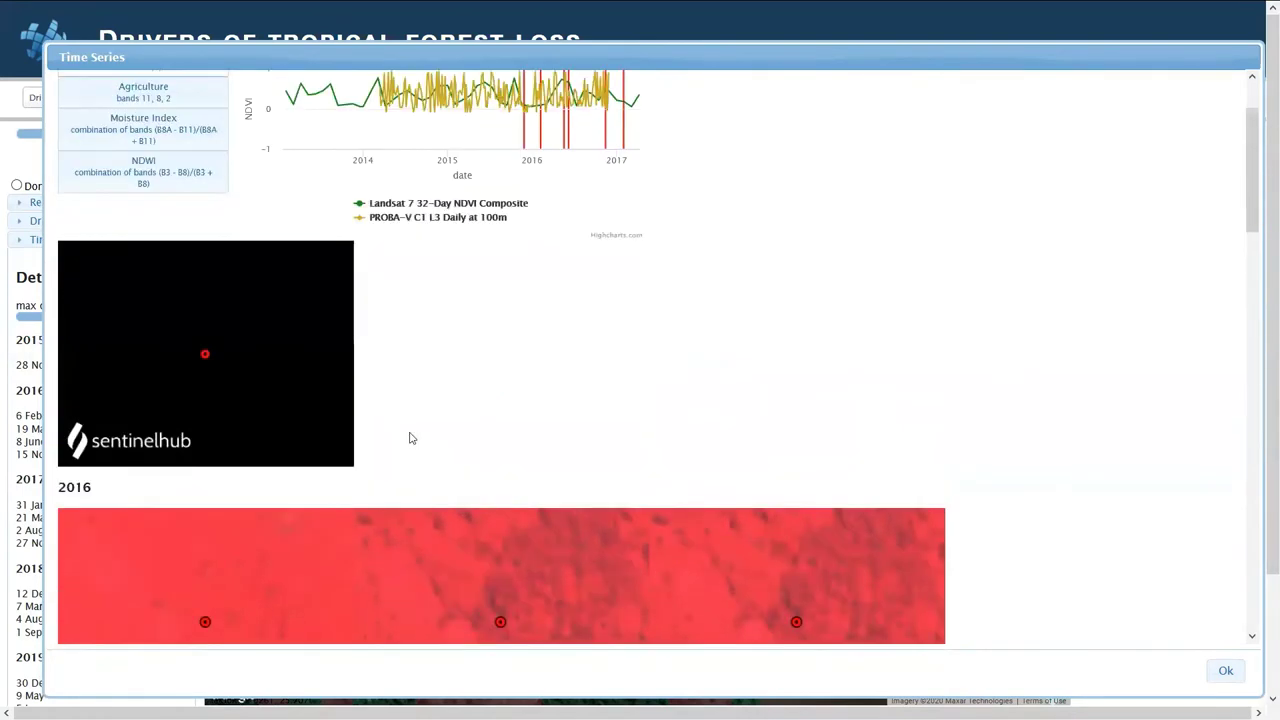
{"action": "scroll", "coordinate": [409, 438], "scroll_direction": "up", "scroll_amount": 1}
- Switch the imagery to Agriculture bands 11, 8, 2, review the 2015/2016 images, then close the window
{"action": "left_click", "coordinate": [194, 201]}
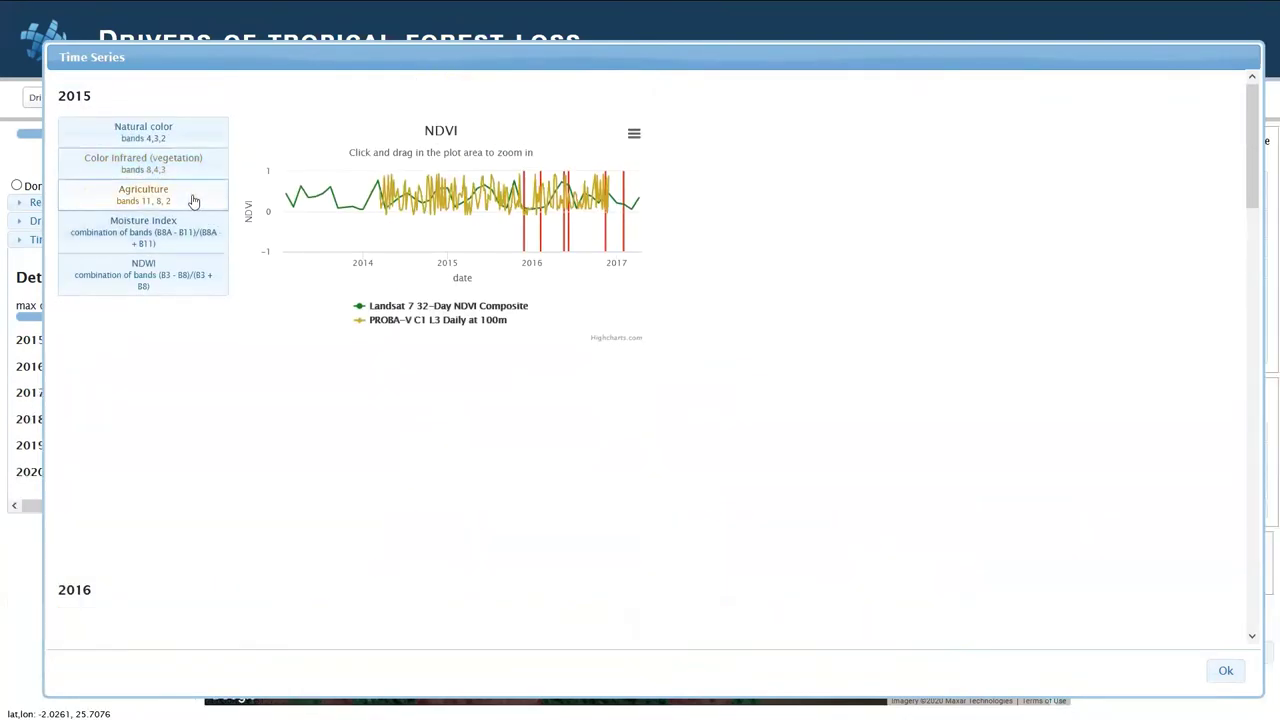
{"action": "scroll", "coordinate": [434, 419], "scroll_direction": "down", "scroll_amount": 2}
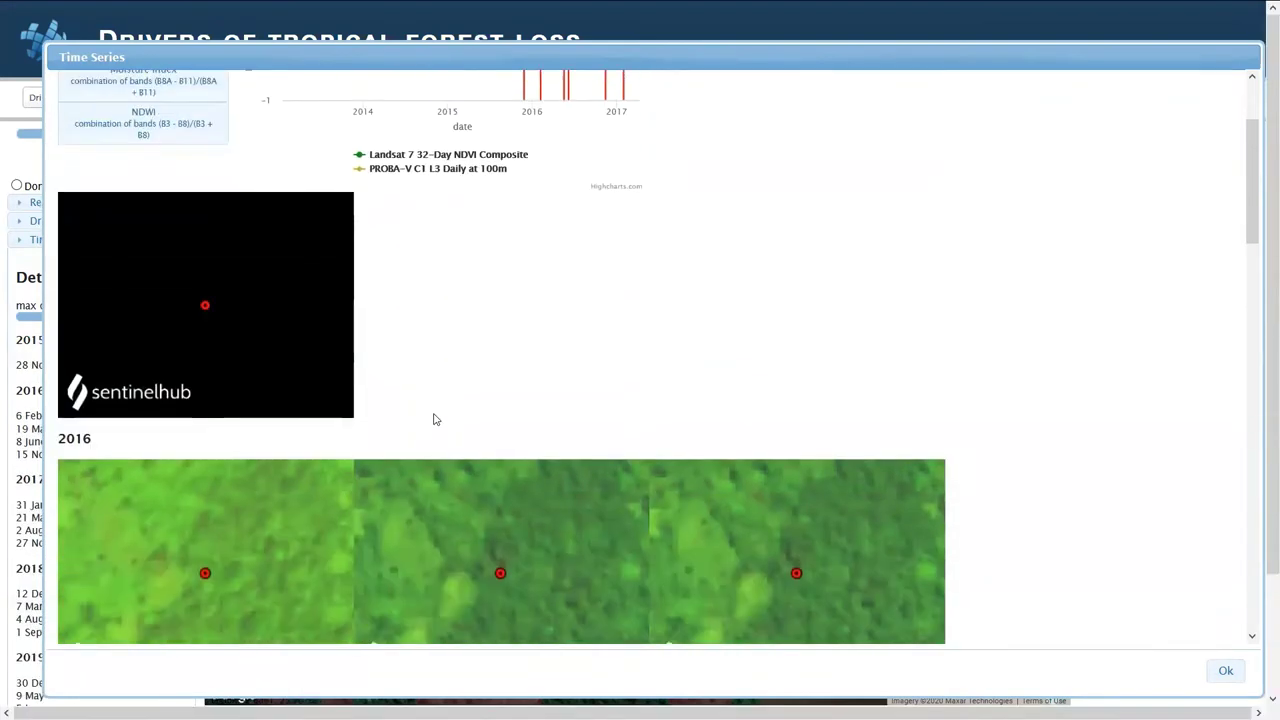
{"action": "scroll", "coordinate": [434, 420], "scroll_direction": "down", "scroll_amount": 1}
{"action": "scroll", "coordinate": [434, 420], "scroll_direction": "up", "scroll_amount": 3}
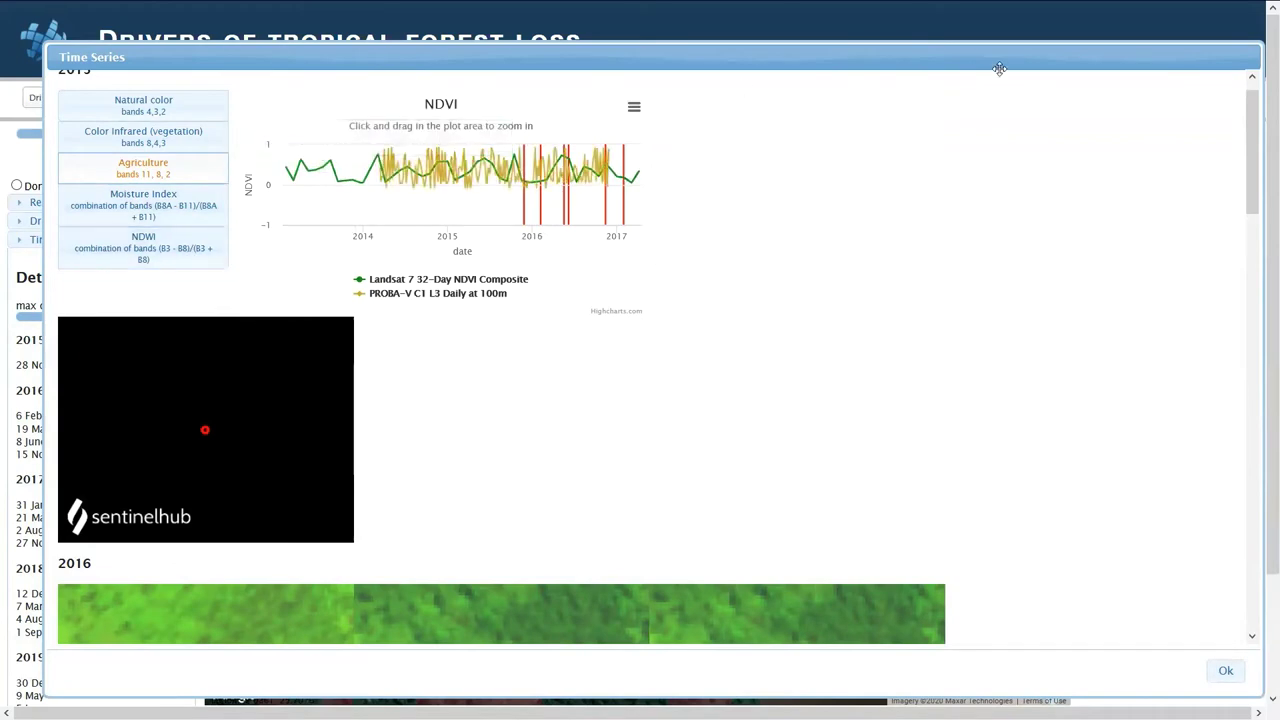
{"action": "left_click", "coordinate": [1056, 61]}
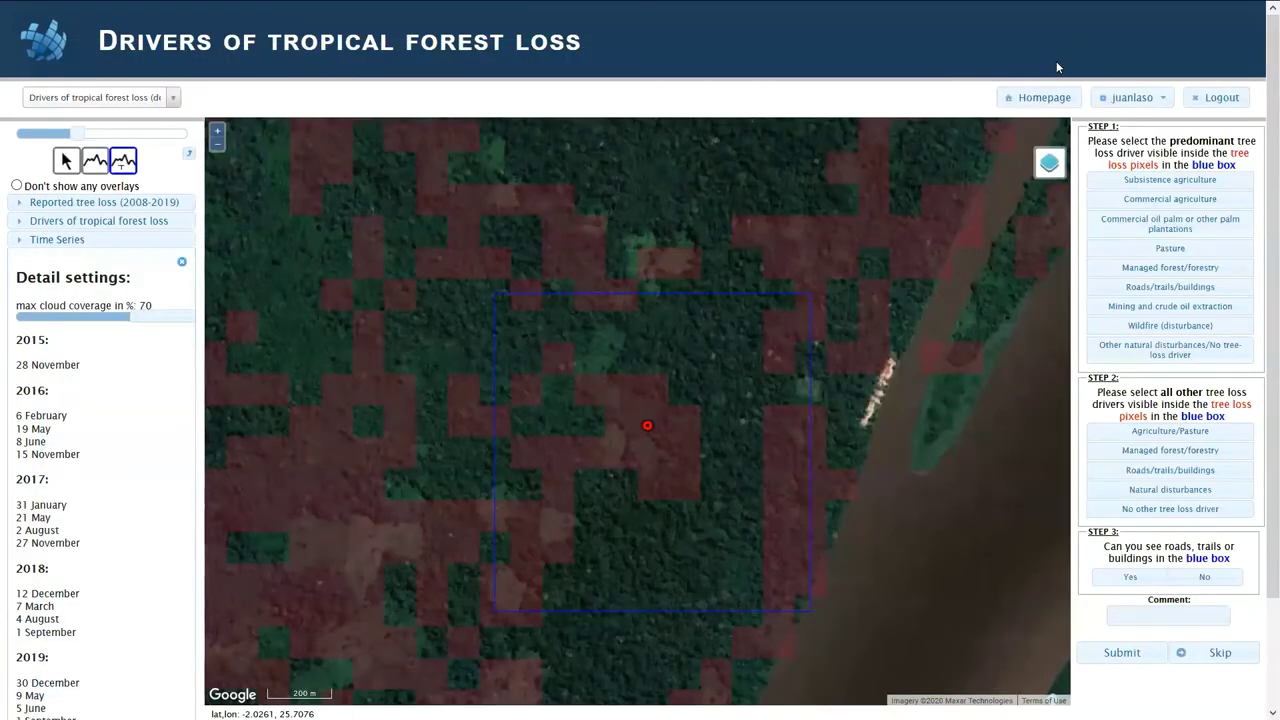
- Close Detail settings, expand the Drivers of tropical forest loss campaign details, and open View Examples
{"action": "left_click", "coordinate": [181, 262]}
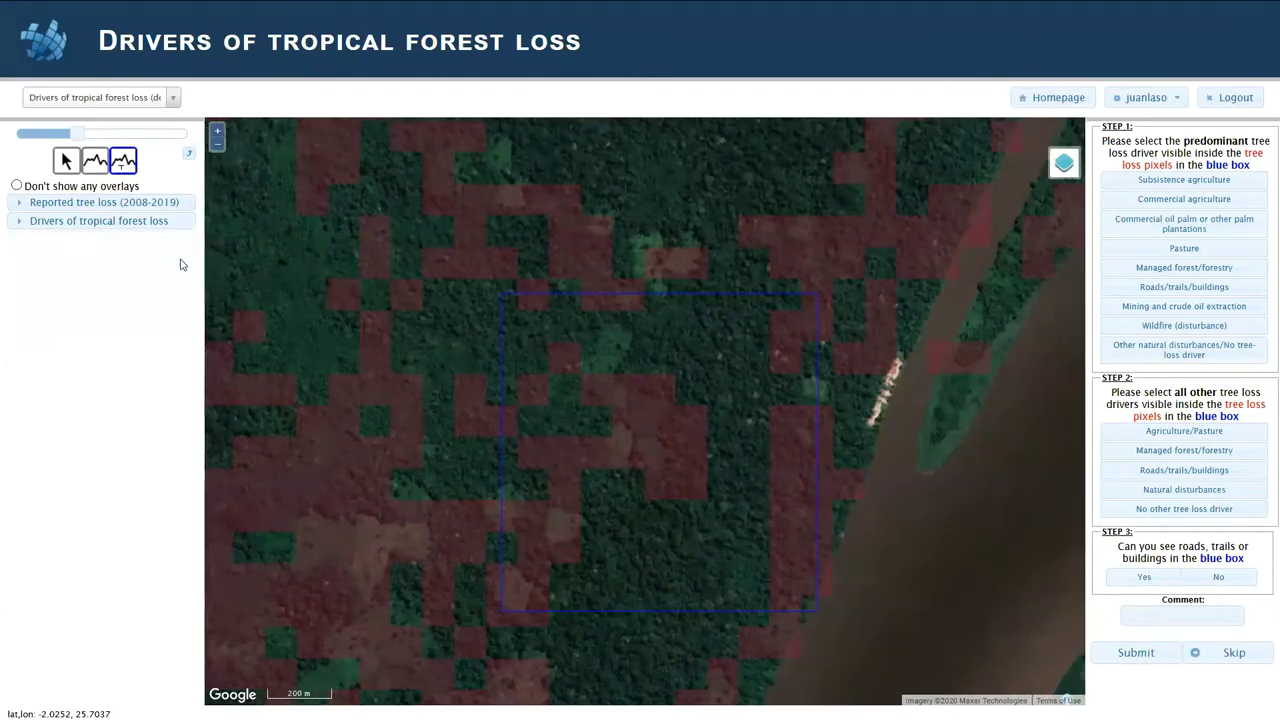
{"action": "left_click", "coordinate": [21, 221]}
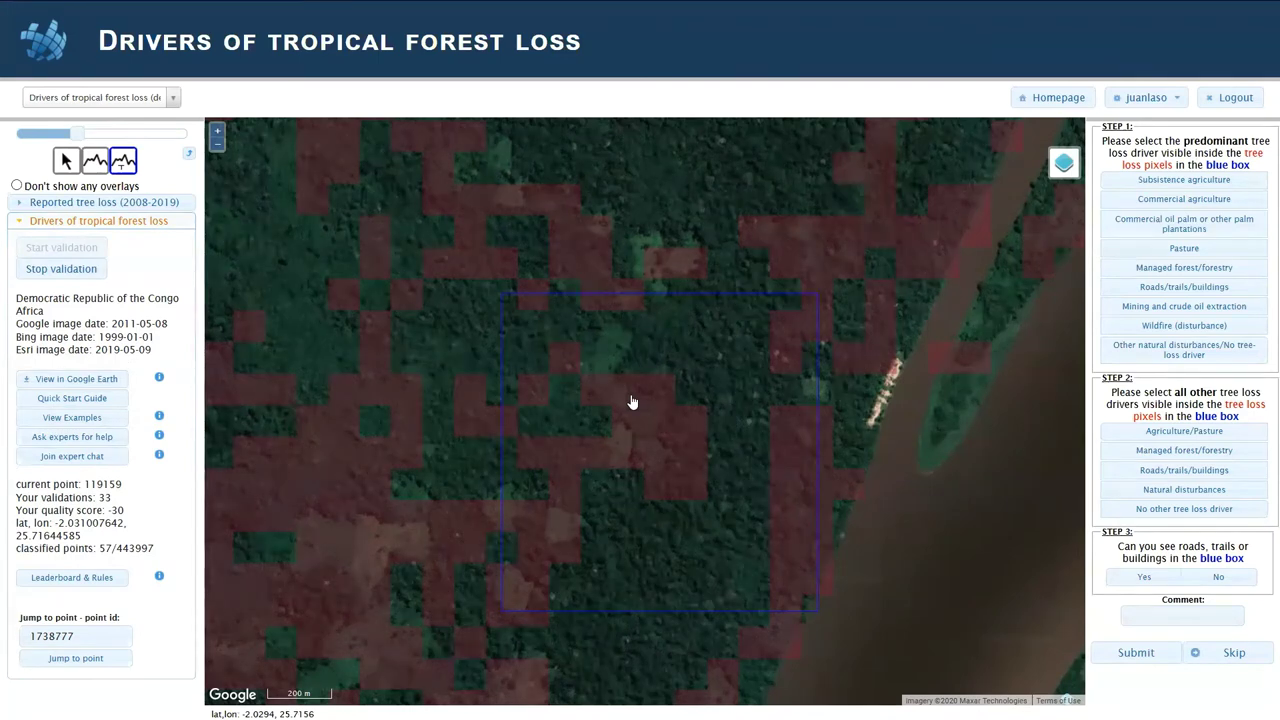
{"action": "left_click", "coordinate": [94, 424]}
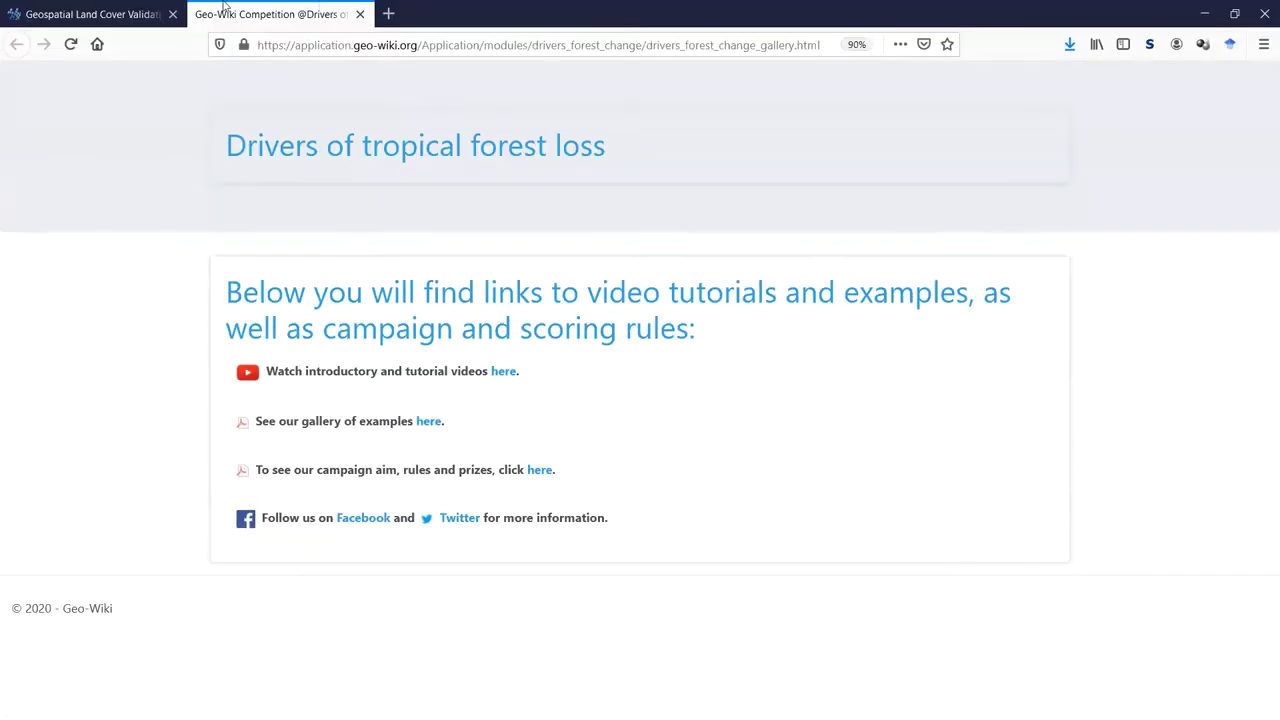
- Return to the first browser tab with the Democratic Republic of the Congo point map
{"action": "left_click", "coordinate": [90, 12]}
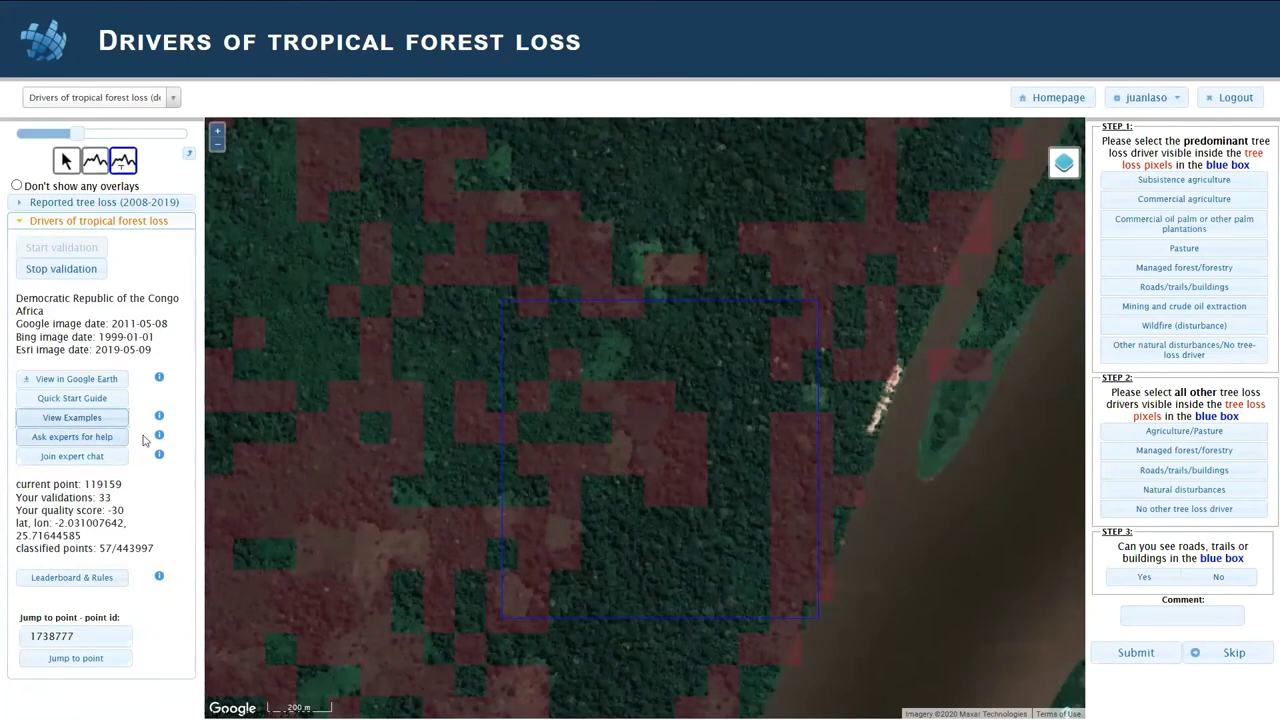
- Accept the expert chat invite and open the Drivers of forest loss server in the Discord app
{"action": "left_click", "coordinate": [94, 467]}
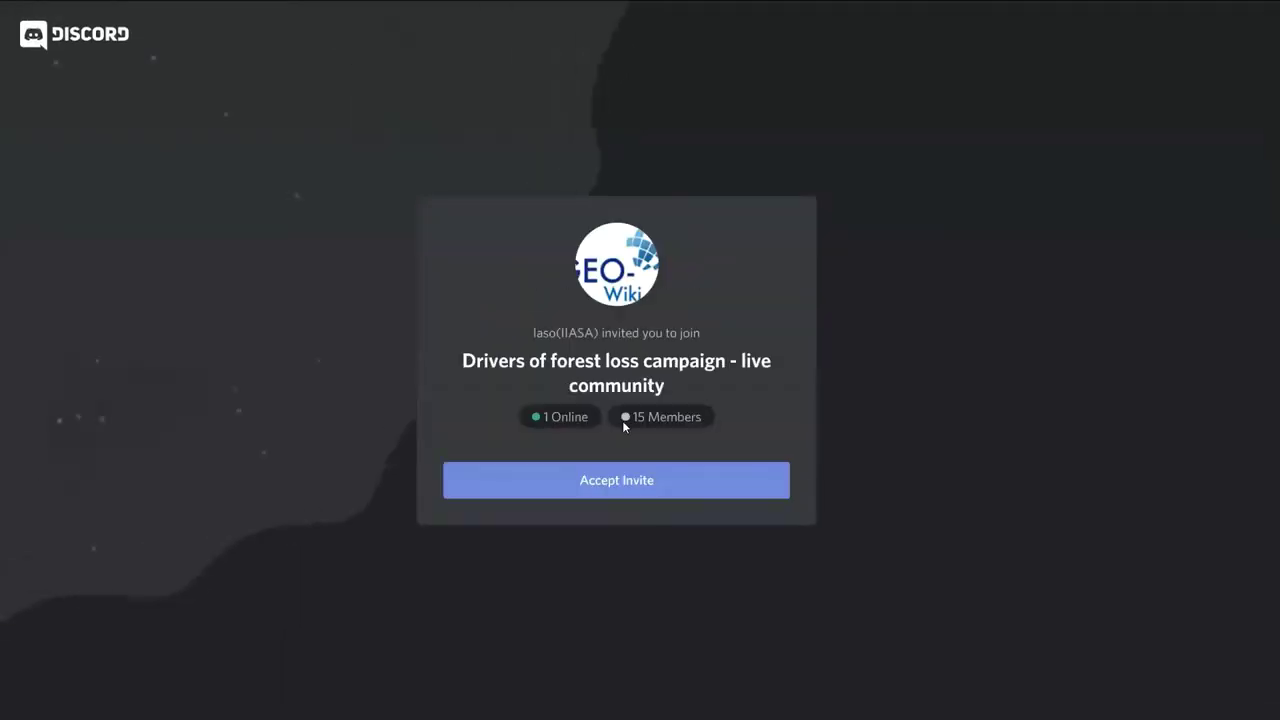
{"action": "left_click", "coordinate": [606, 484]}
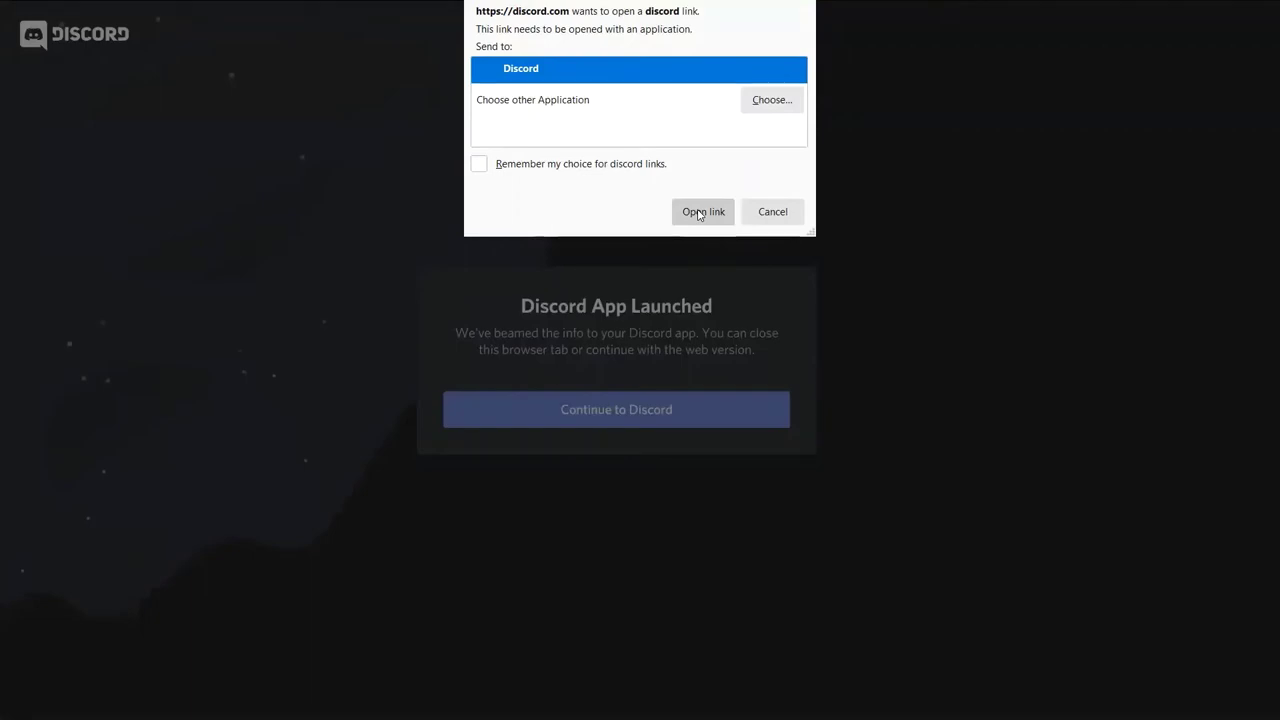
{"action": "left_click", "coordinate": [699, 212]}
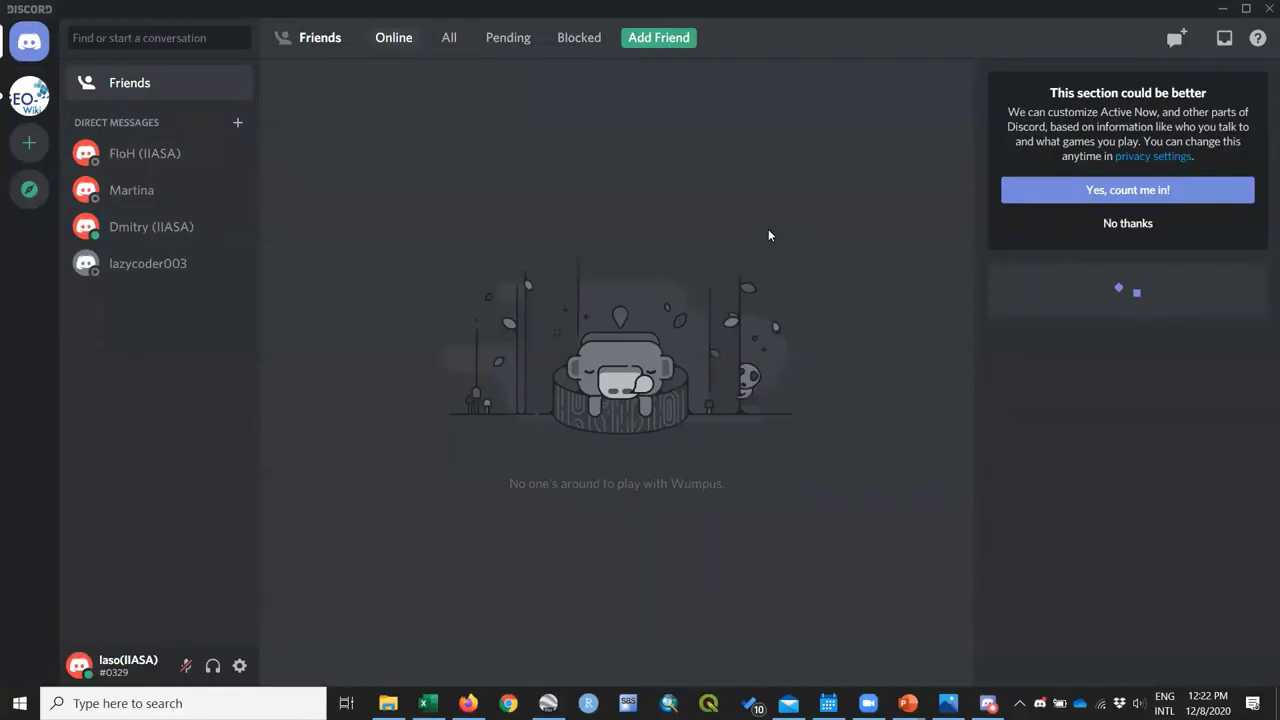
{"action": "left_click", "coordinate": [29, 97]}
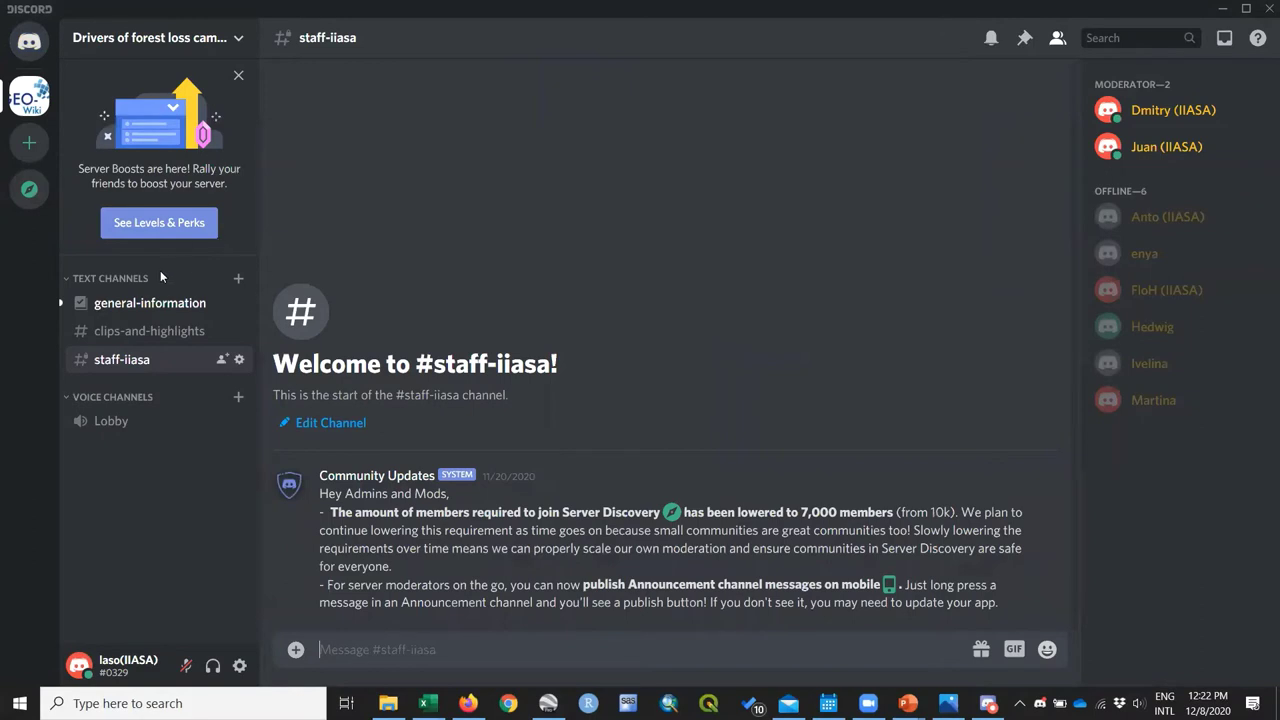
- Browse the general-information and clips-and-highlights channels, ending on general-information
{"action": "left_click", "coordinate": [148, 302]}
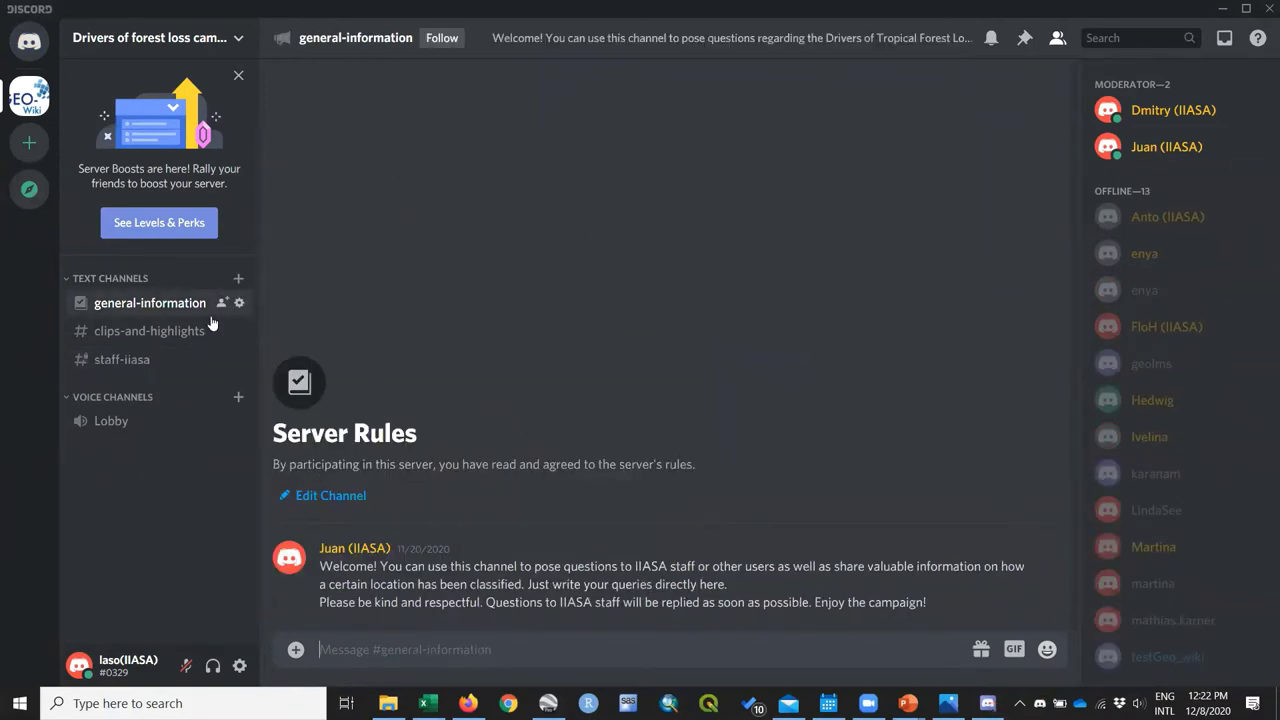
{"action": "left_click", "coordinate": [166, 336]}
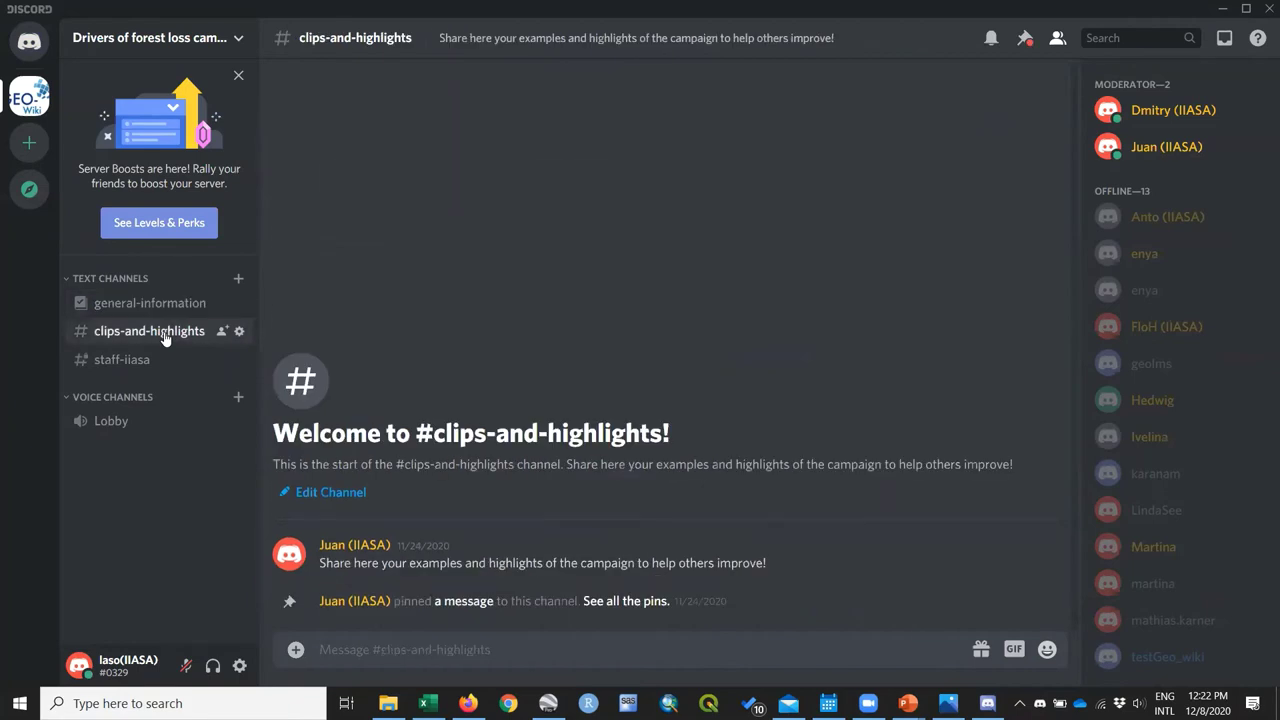
{"action": "left_click", "coordinate": [166, 310]}
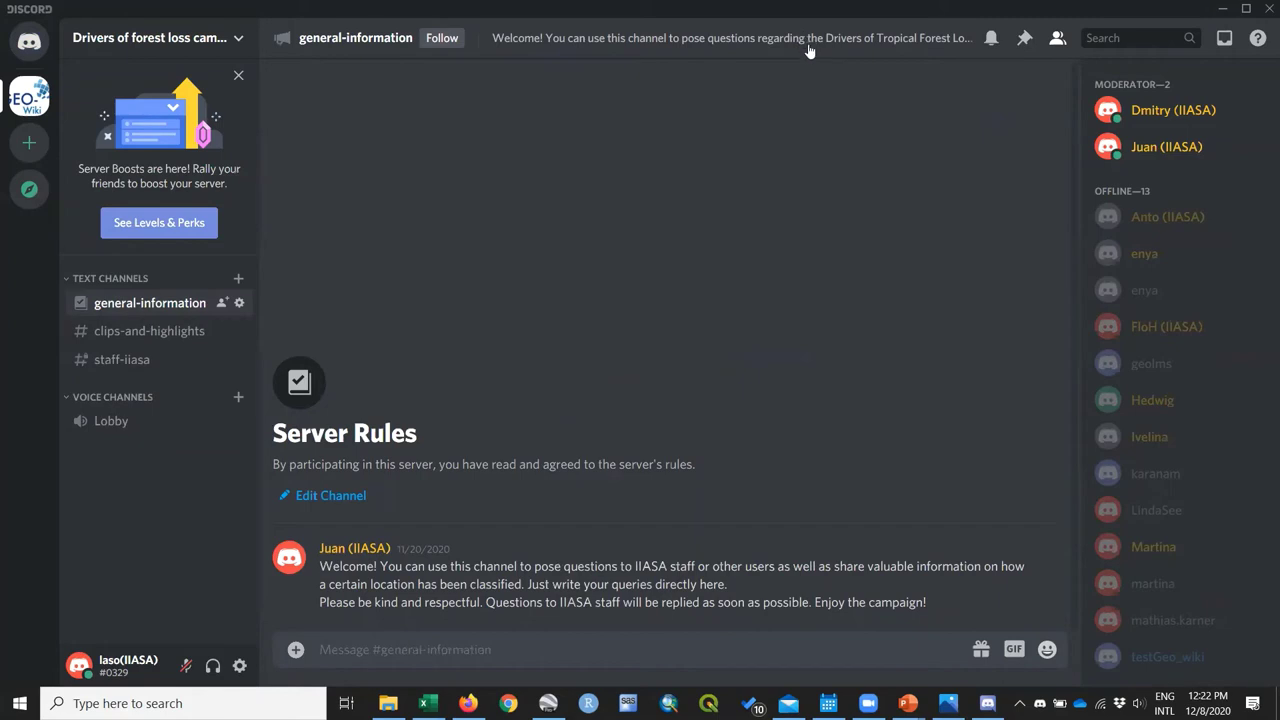
{"action": "key", "text": "alt+Tab"}
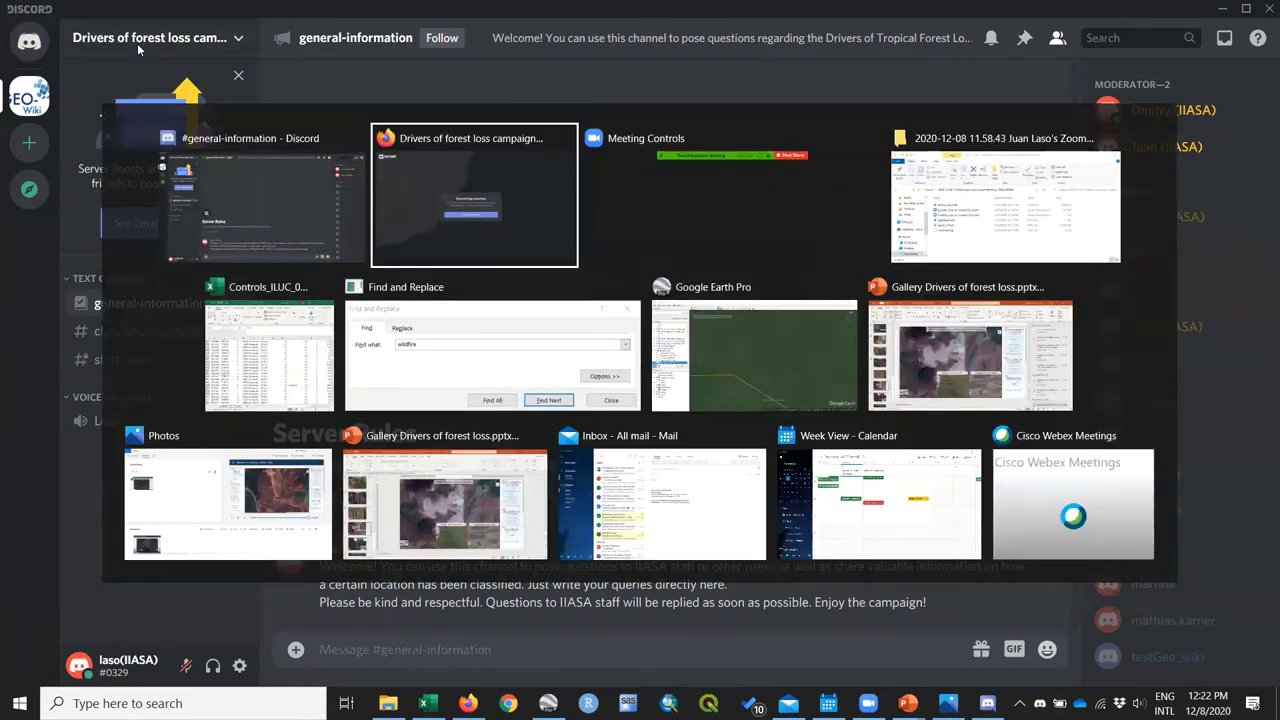
- Switch back to the Geo-Wiki map tab in Firefox and show the page full screen
{"action": "key", "text": "alt+Tab"}
{"action": "left_click", "coordinate": [397, 176]}
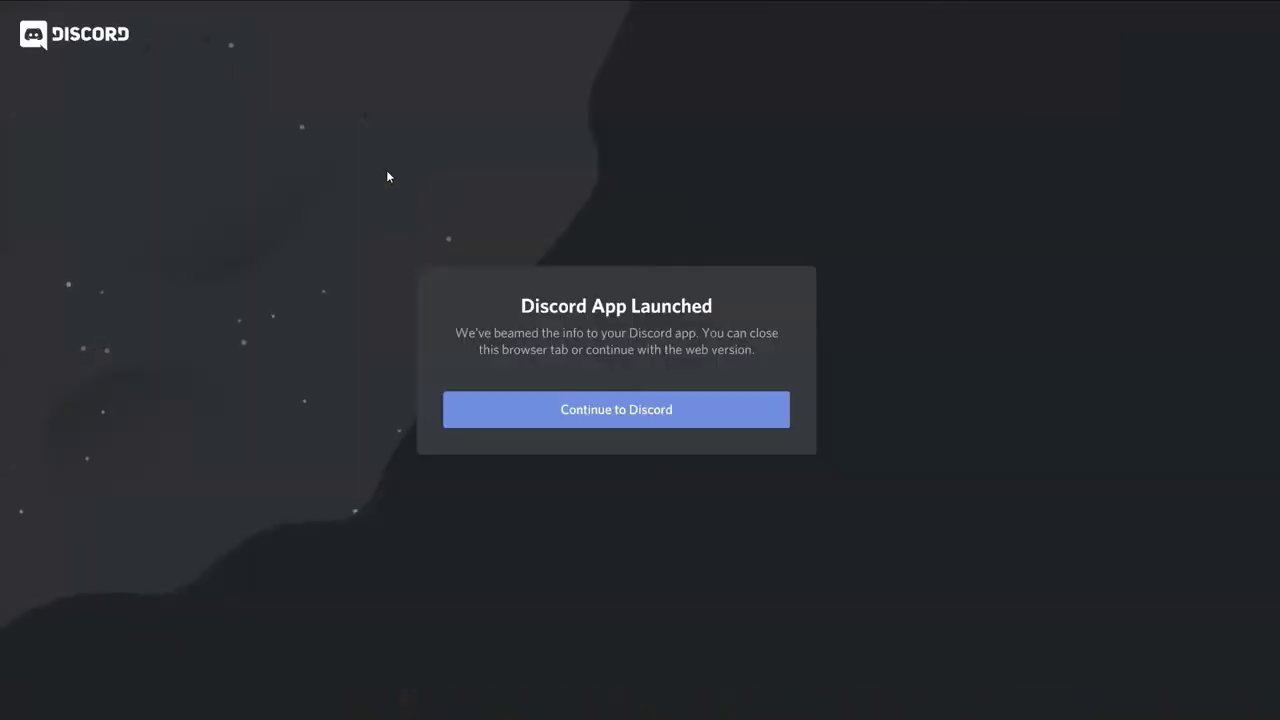
{"action": "left_click", "coordinate": [90, 12]}
{"action": "key", "text": "F11"}
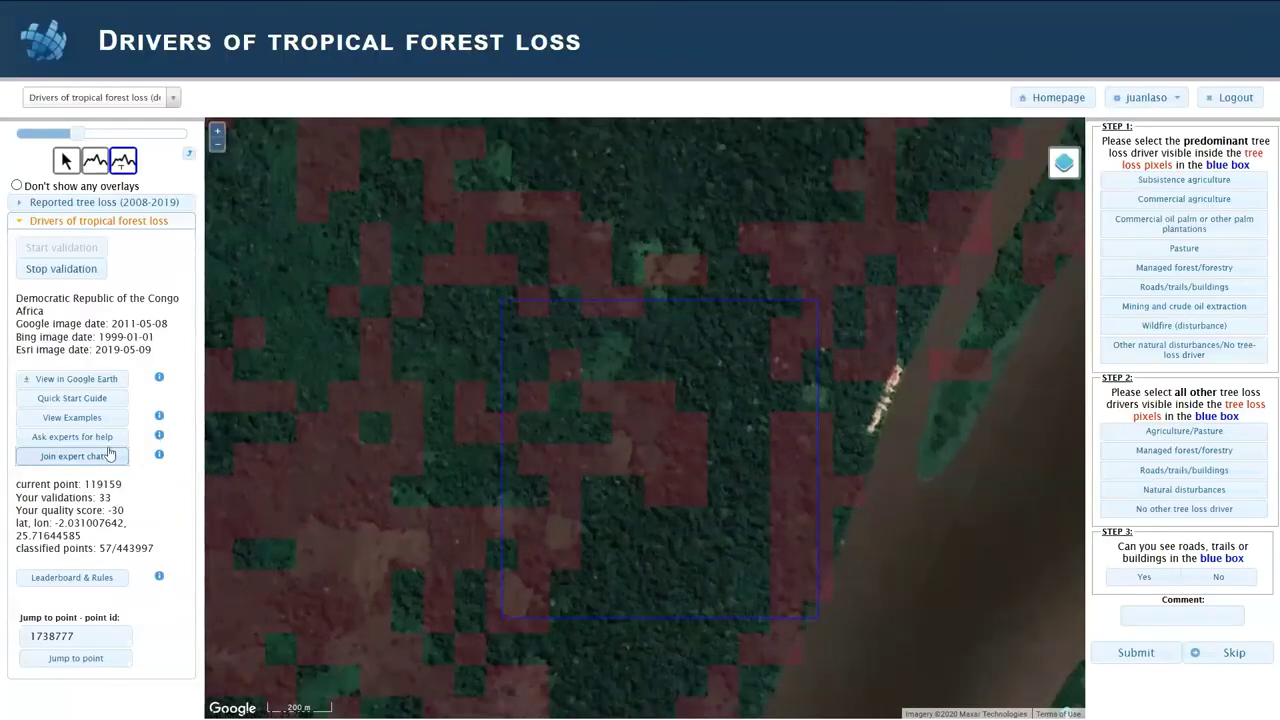
- Read the Leaderboard & Rules and the campaign aim, rules and prizes, then return to the map tab
{"action": "left_click", "coordinate": [83, 580]}
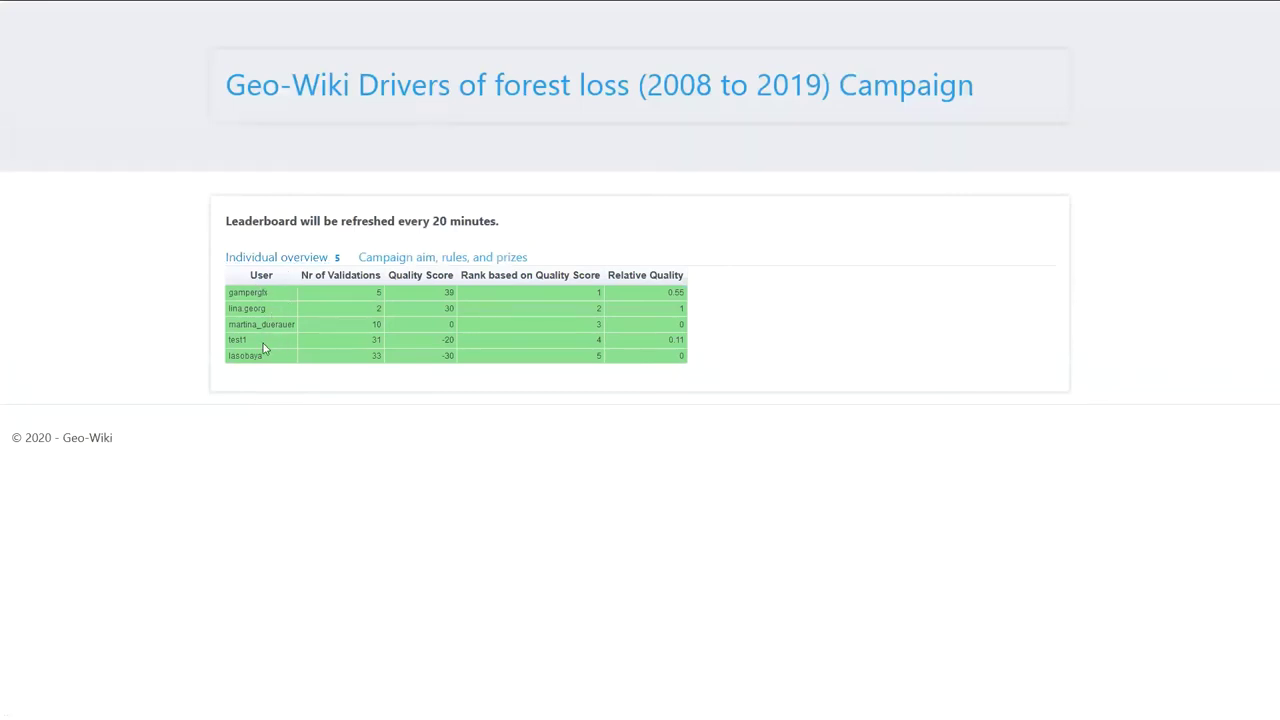
{"action": "left_click", "coordinate": [441, 258]}
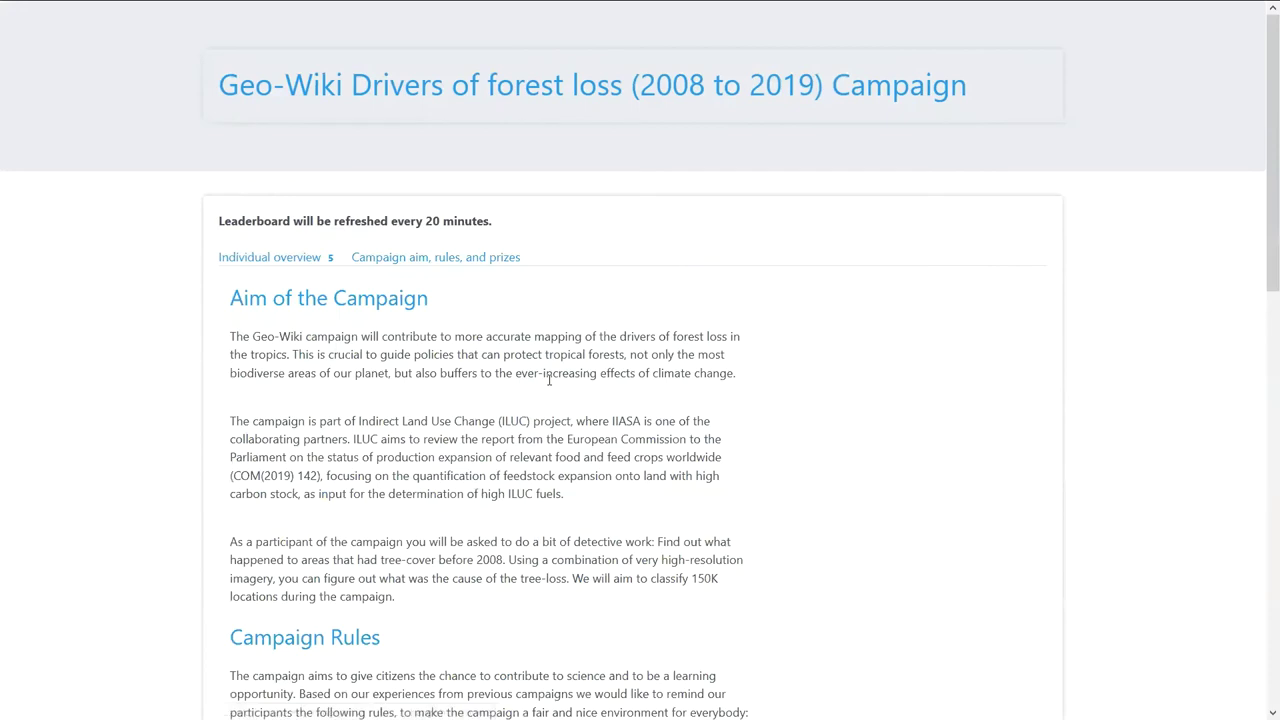
{"action": "scroll", "coordinate": [549, 380], "scroll_direction": "down", "scroll_amount": 1}
{"action": "scroll", "coordinate": [549, 380], "scroll_direction": "down", "scroll_amount": 1}
{"action": "scroll", "coordinate": [549, 380], "scroll_direction": "down", "scroll_amount": 1}
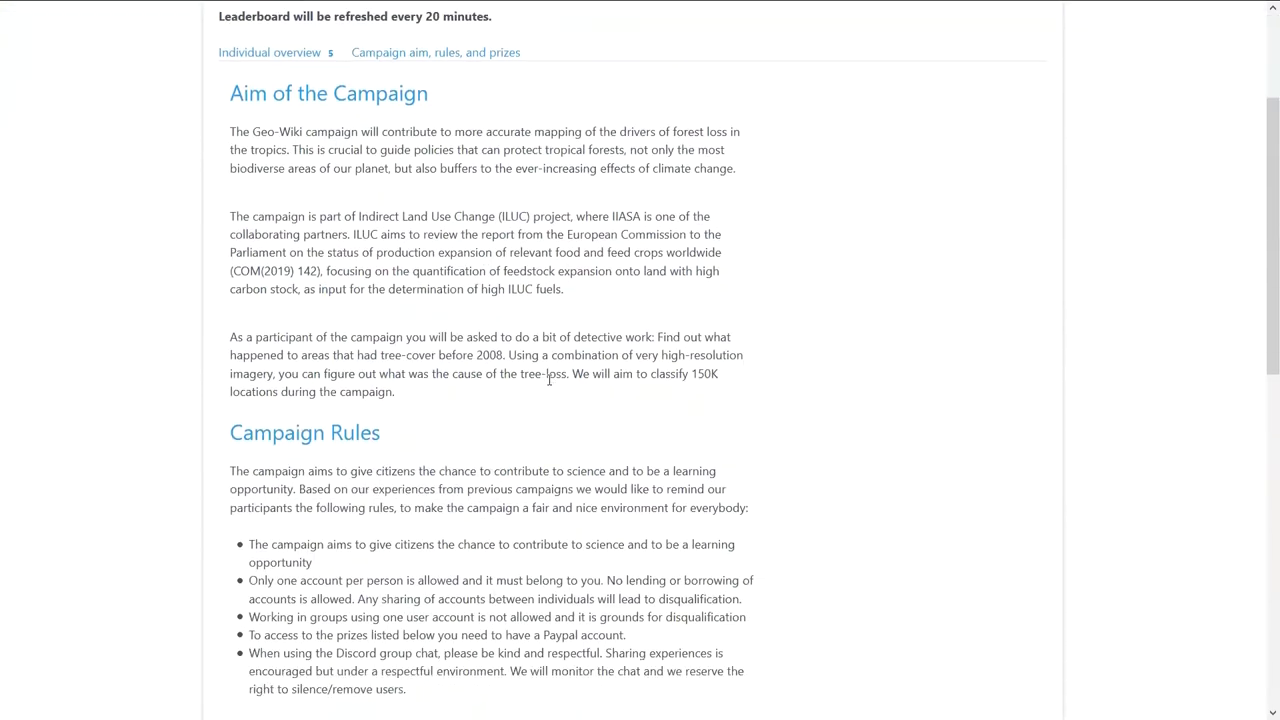
{"action": "scroll", "coordinate": [549, 380], "scroll_direction": "down", "scroll_amount": 1}
{"action": "scroll", "coordinate": [549, 380], "scroll_direction": "down", "scroll_amount": 6}
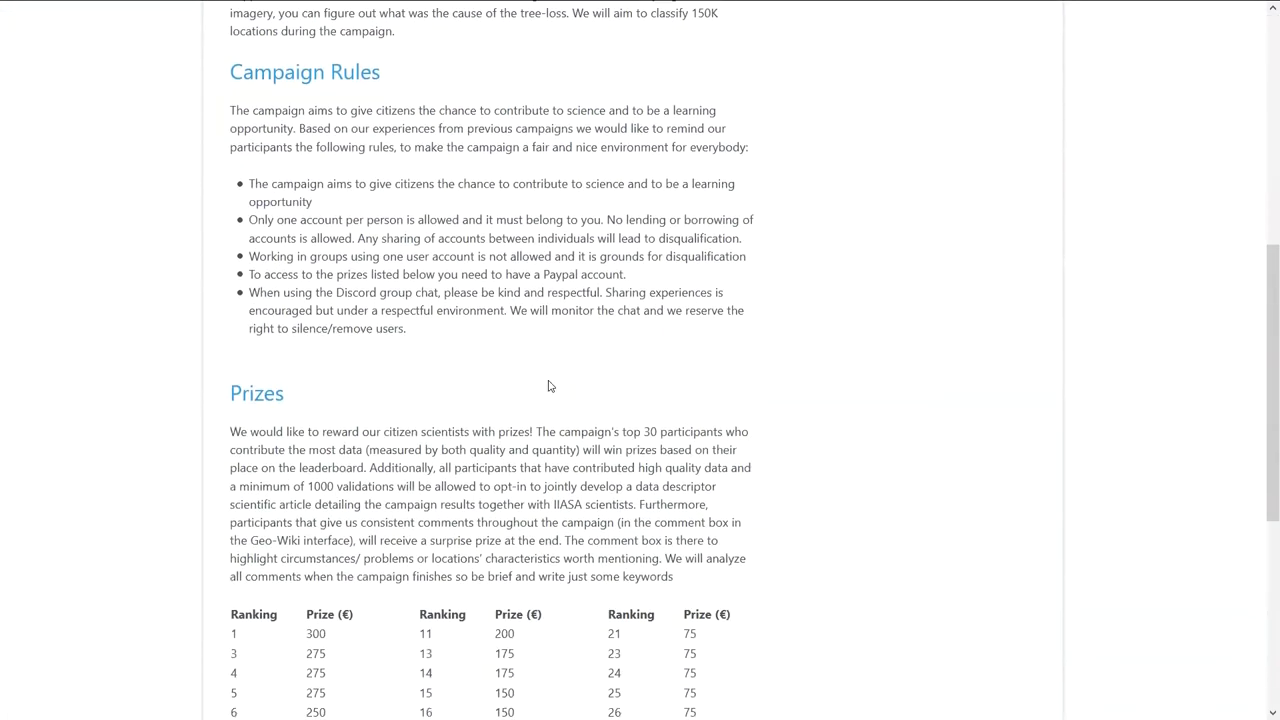
{"action": "scroll", "coordinate": [549, 380], "scroll_direction": "up", "scroll_amount": 10}
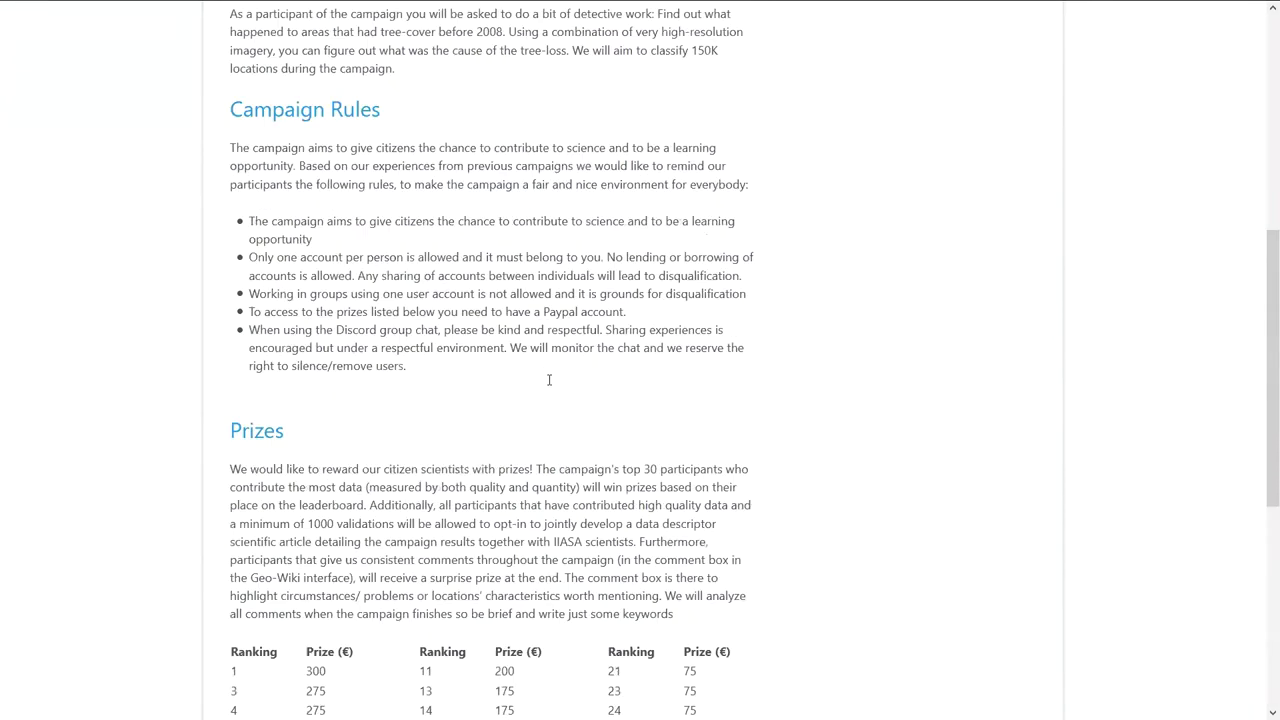
{"action": "left_click", "coordinate": [85, 12]}
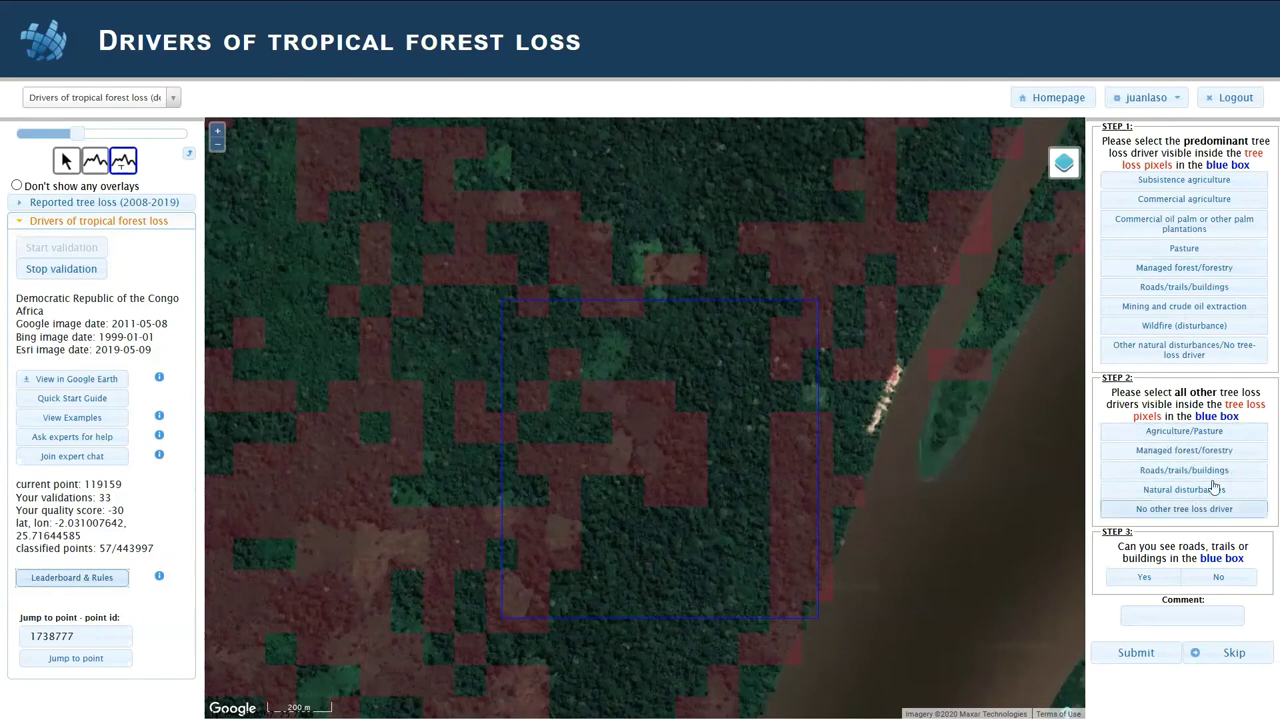
- Mark Managed forest/forestry as the other loss driver, leaving Agriculture/Pasture unchecked
{"action": "mouse_move", "coordinate": [1136, 445]}
{"action": "left_click", "coordinate": [1147, 469]}
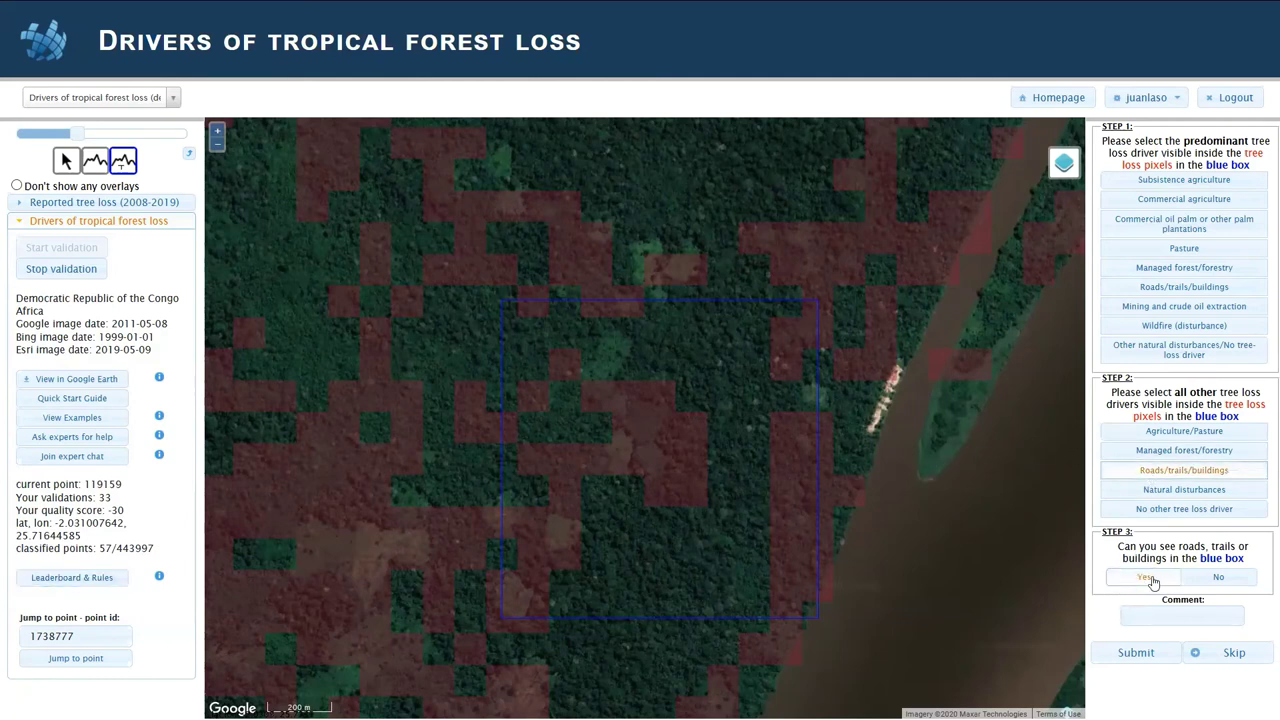
{"action": "left_click", "coordinate": [1171, 432]}
{"action": "left_click", "coordinate": [1171, 472]}
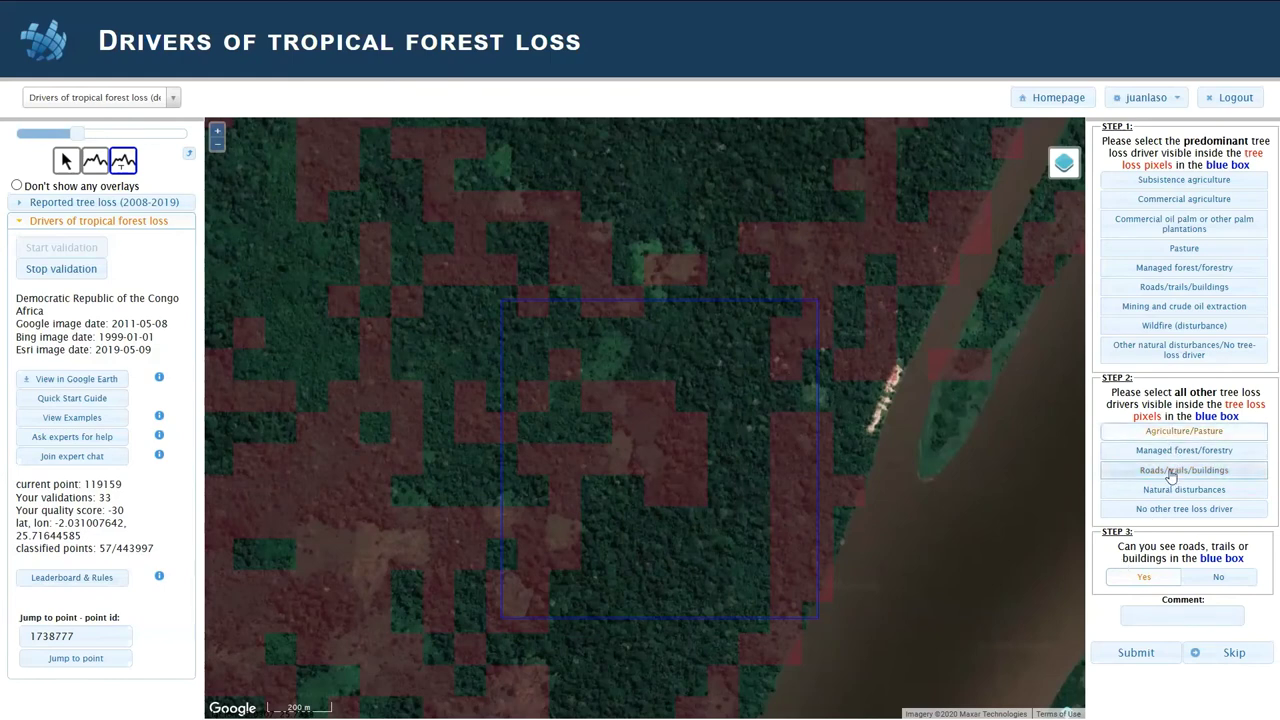
{"action": "left_click", "coordinate": [1183, 451]}
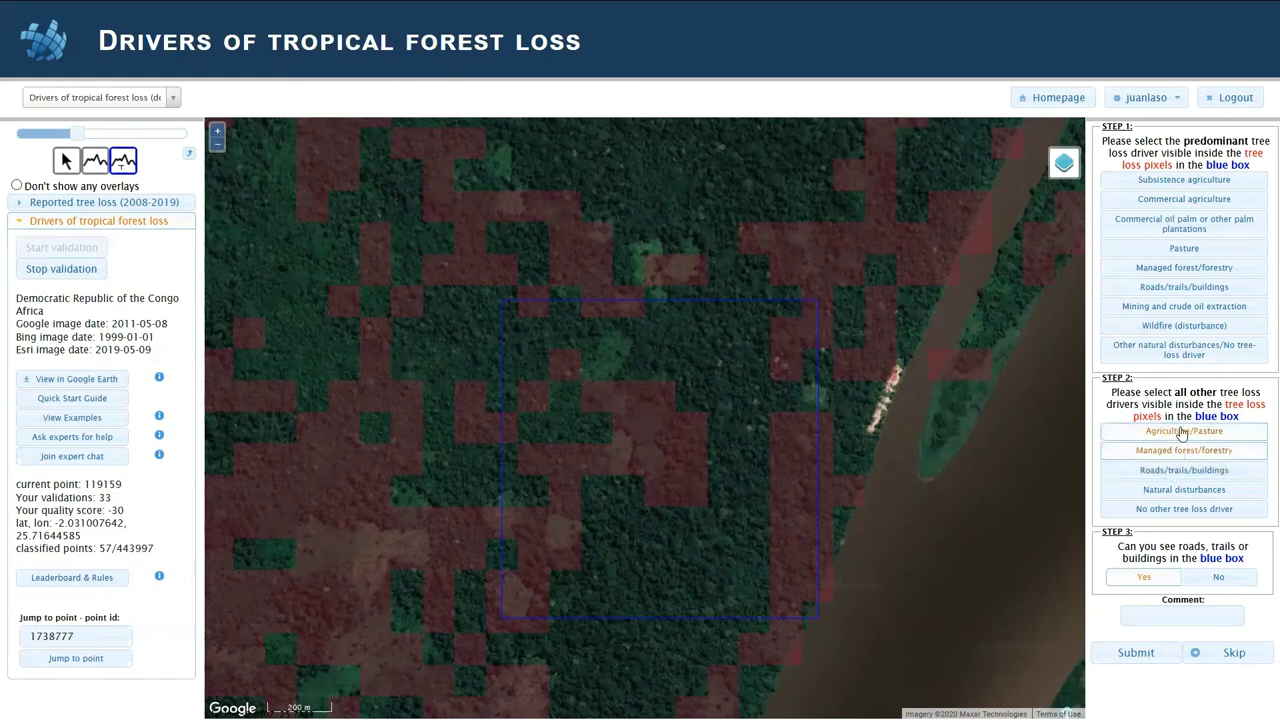
{"action": "left_click", "coordinate": [1181, 432]}
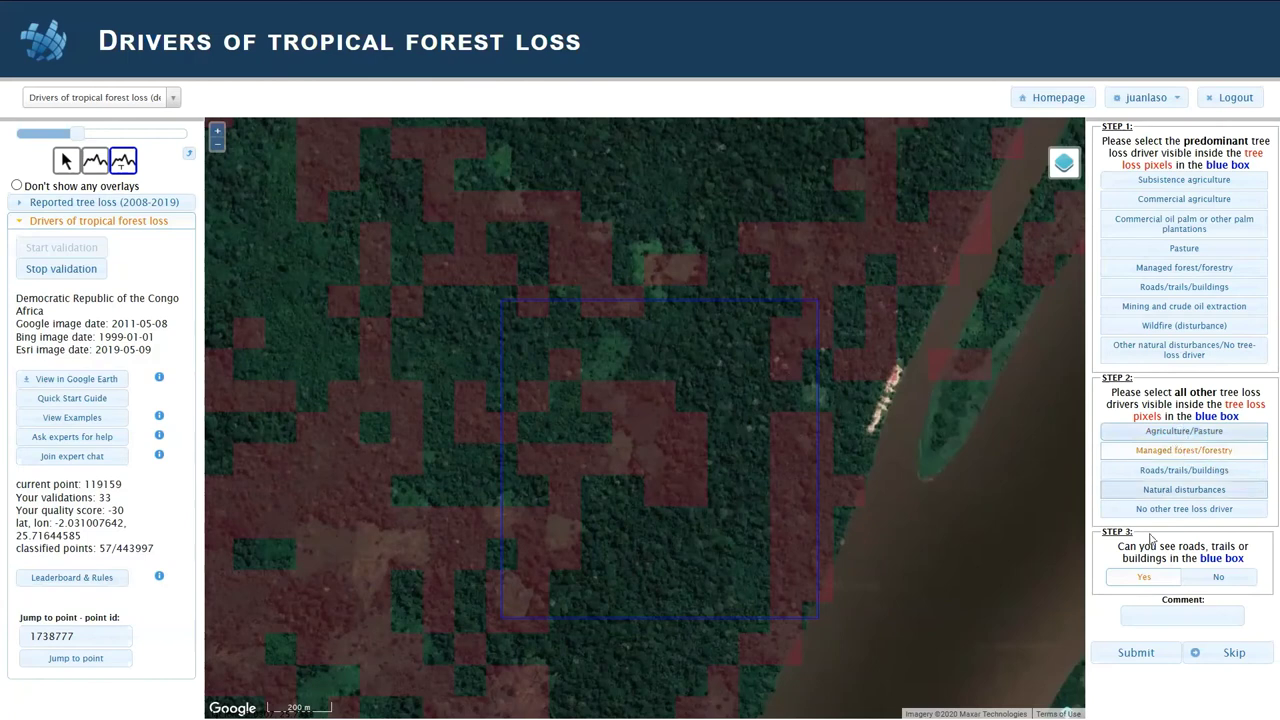
- Answer Yes to roads, trails or buildings in the blue box and place the cursor in the Comment box
{"action": "left_click", "coordinate": [1209, 586]}
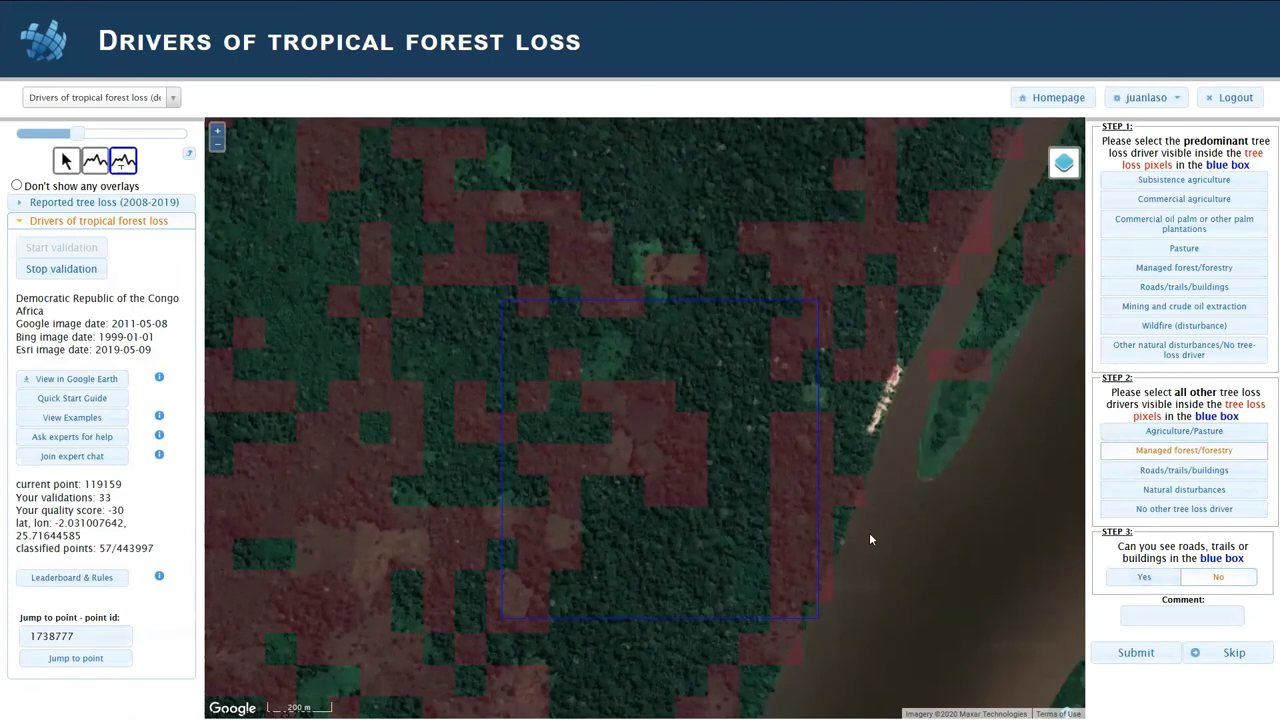
{"action": "left_click", "coordinate": [1163, 580]}
{"action": "left_click", "coordinate": [1150, 616]}
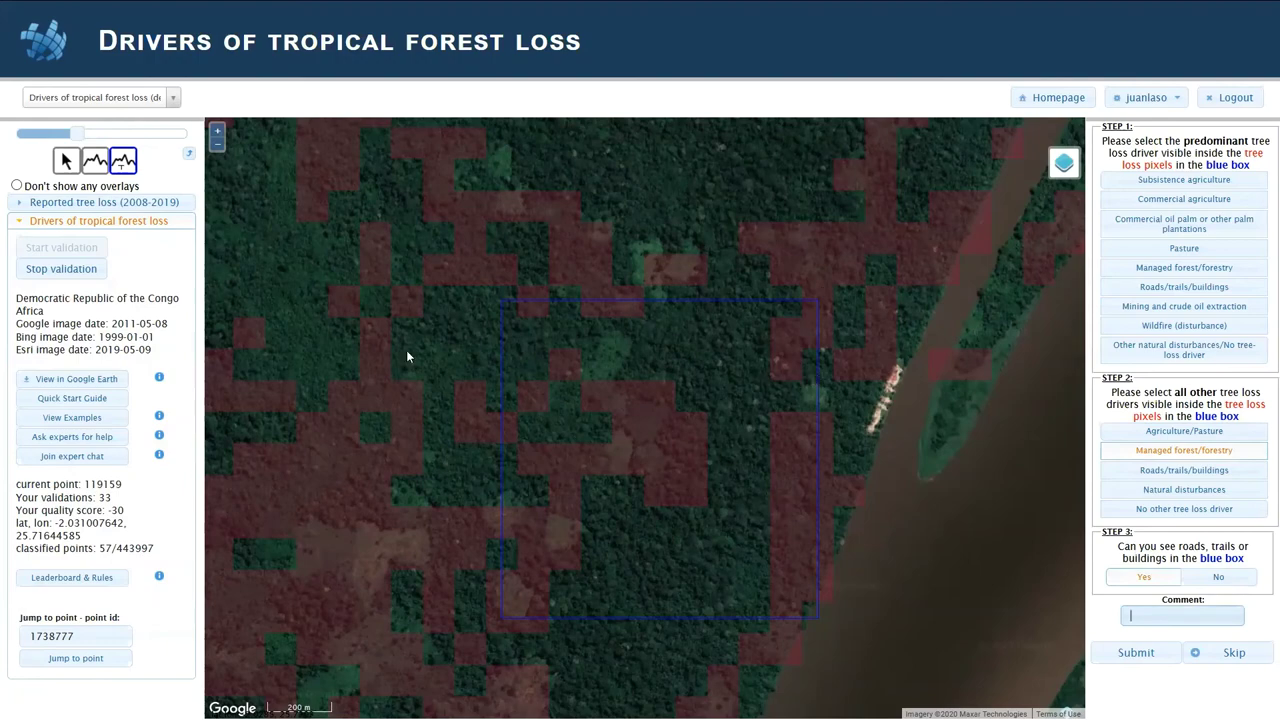
- Open the point's box in Google Earth Pro and advance the historical imagery through 1/23/2017 and 5/9/2019 to 3/6/2020
{"action": "left_click", "coordinate": [70, 379]}
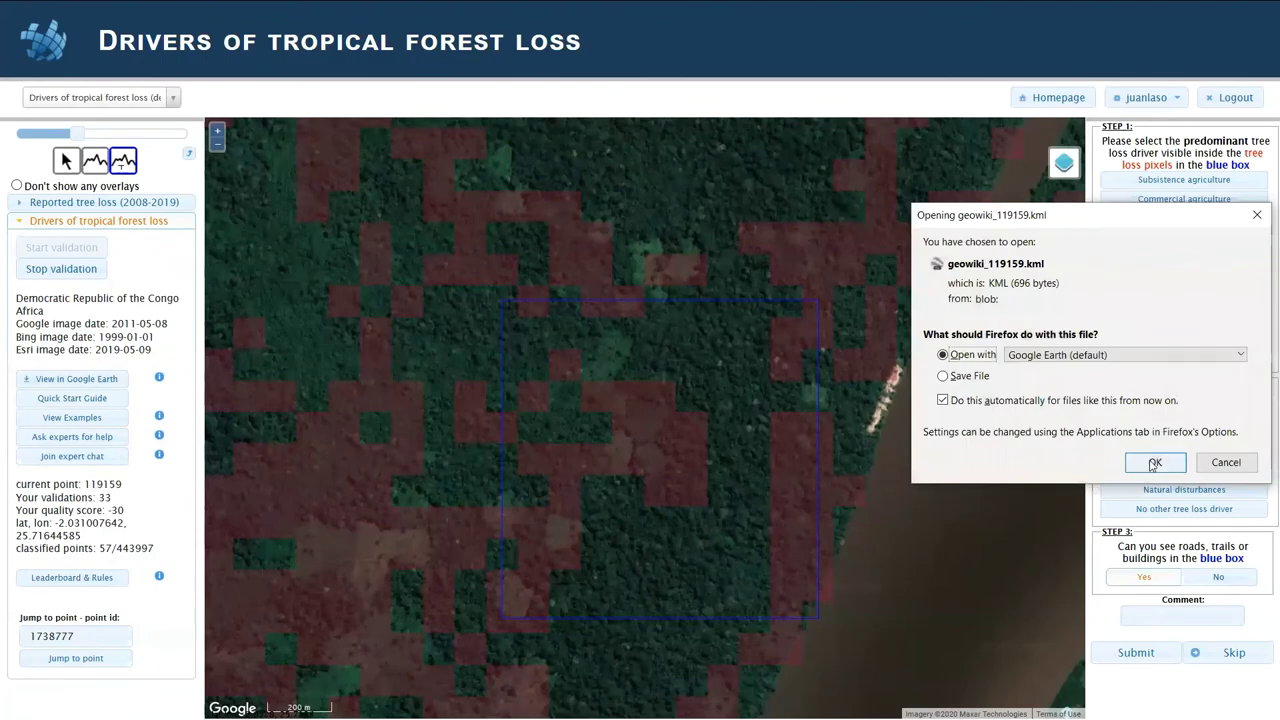
{"action": "left_click", "coordinate": [1154, 462]}
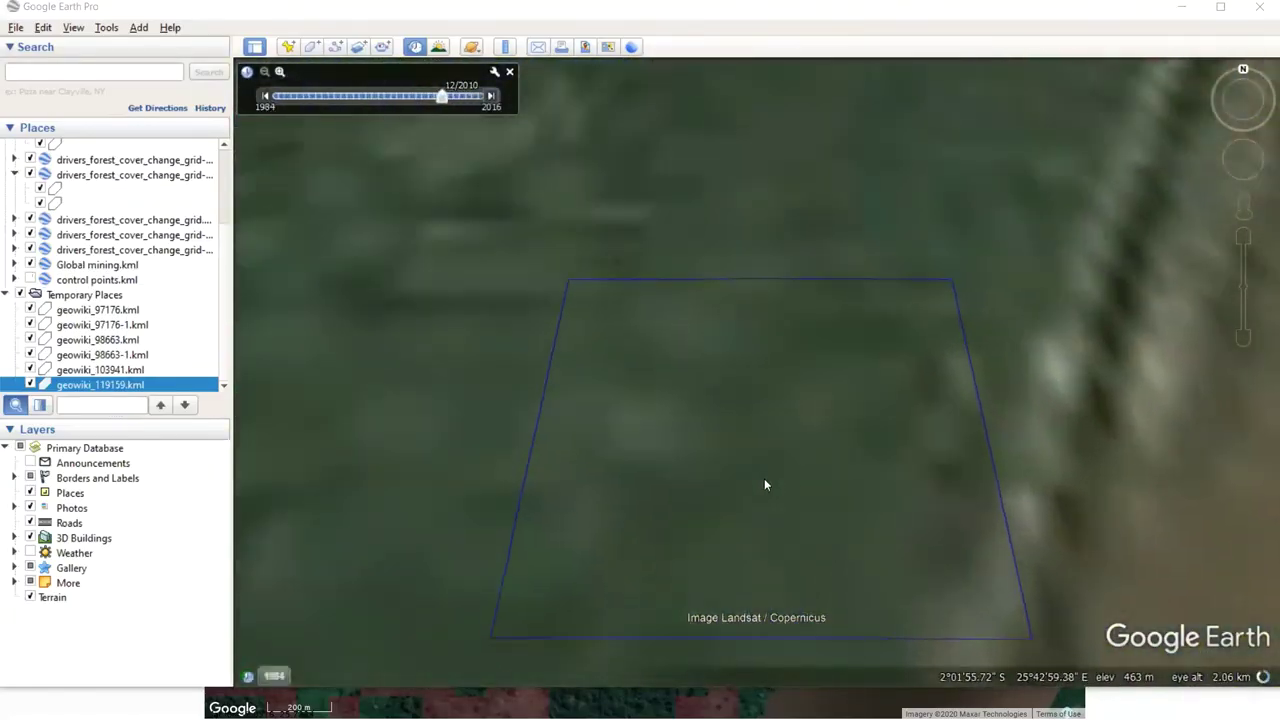
{"action": "scroll", "coordinate": [763, 477], "scroll_direction": "down", "scroll_amount": 2}
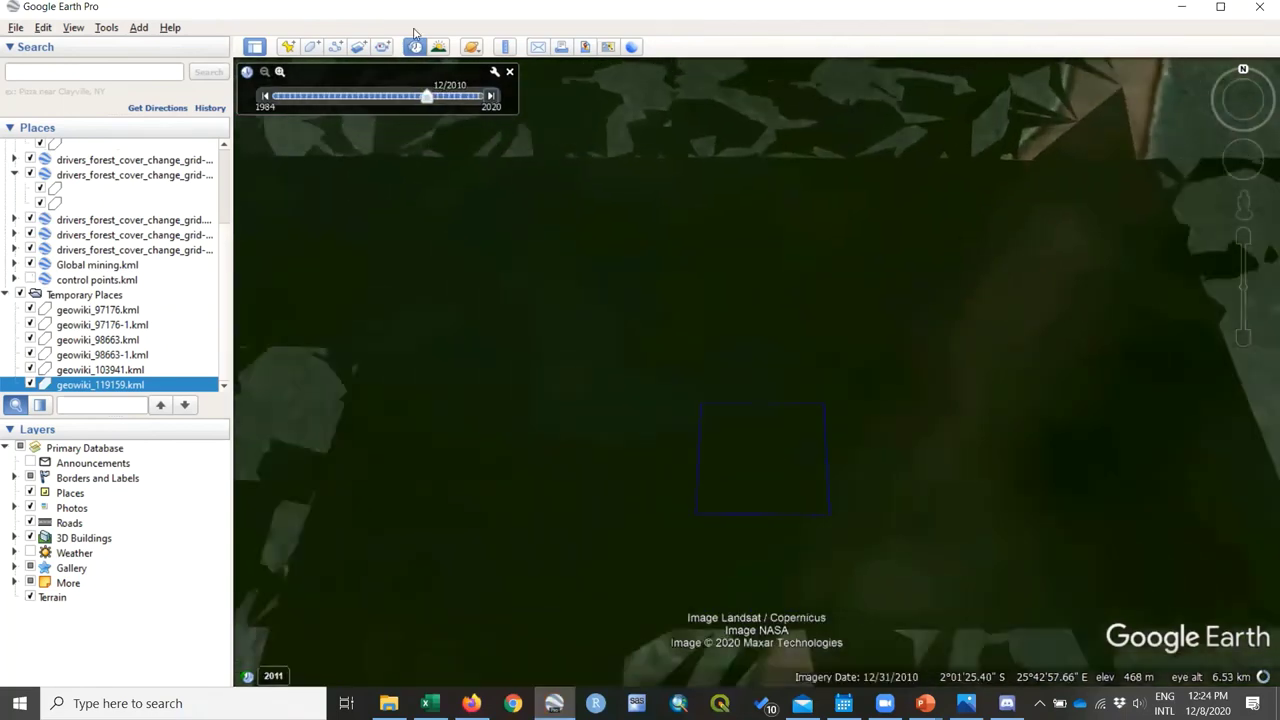
{"action": "left_click", "coordinate": [491, 96]}
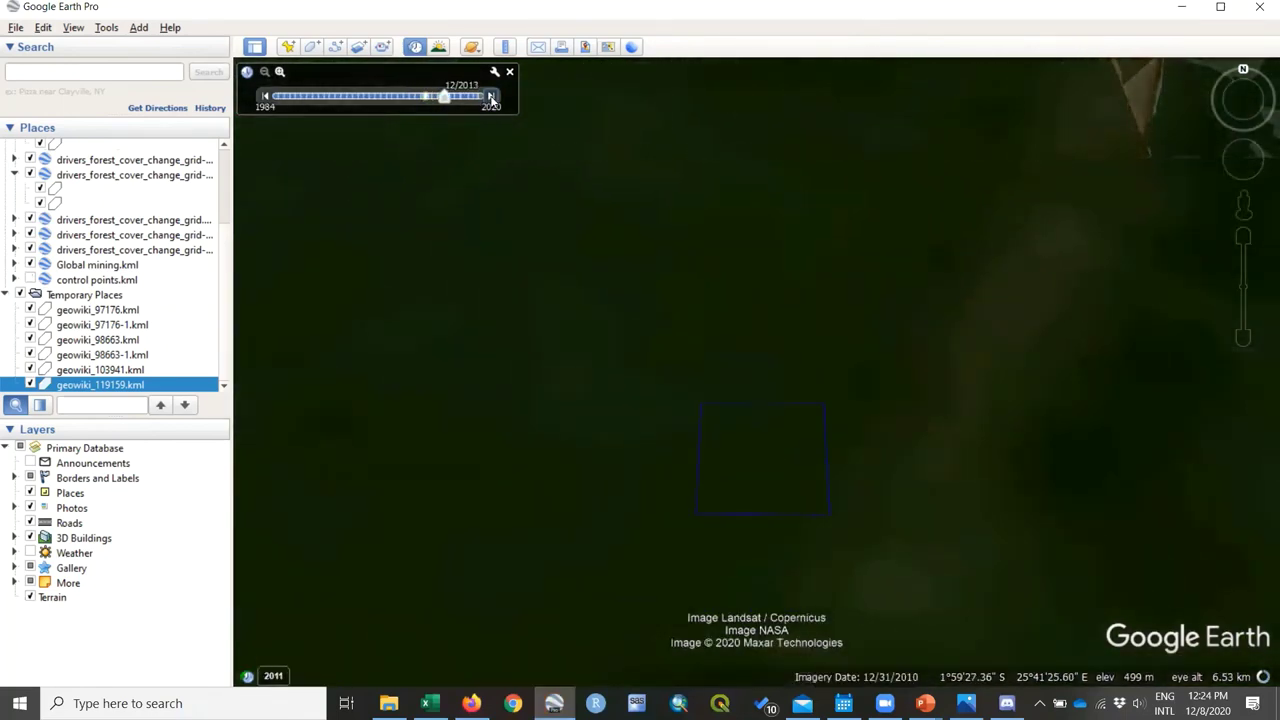
{"action": "left_click", "coordinate": [491, 96]}
{"action": "left_click", "coordinate": [491, 96]}
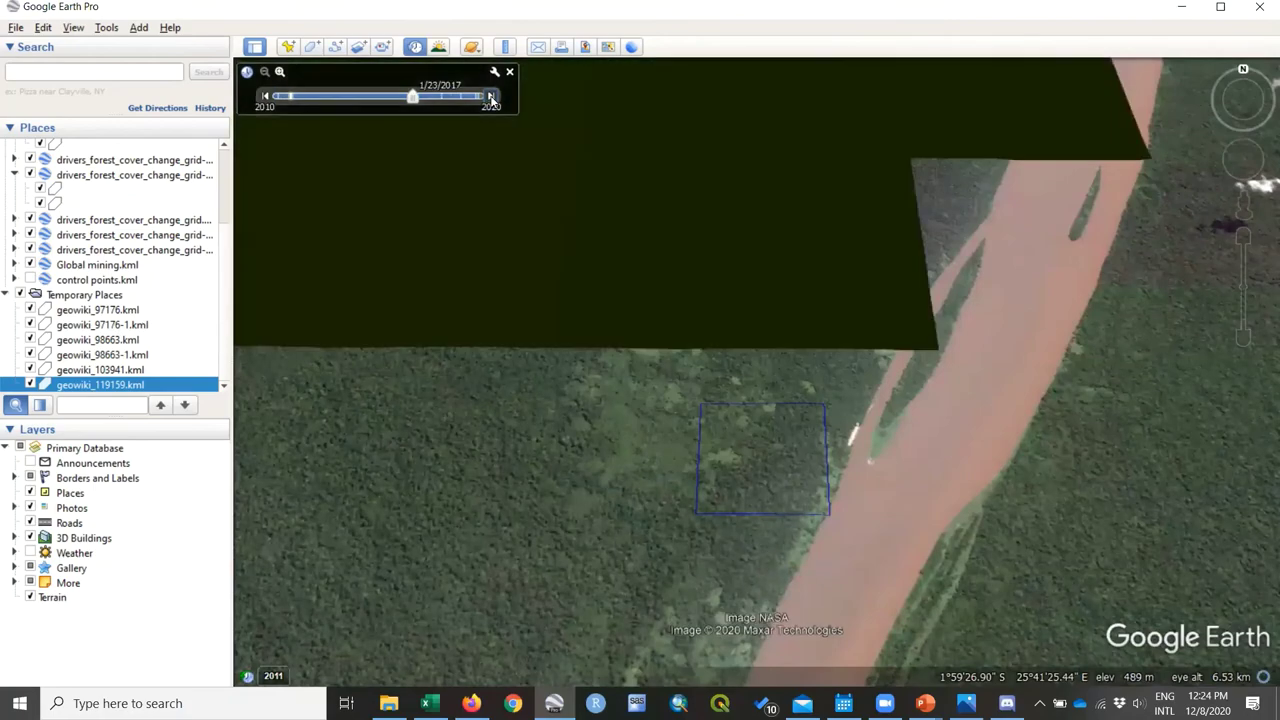
{"action": "left_click", "coordinate": [491, 96]}
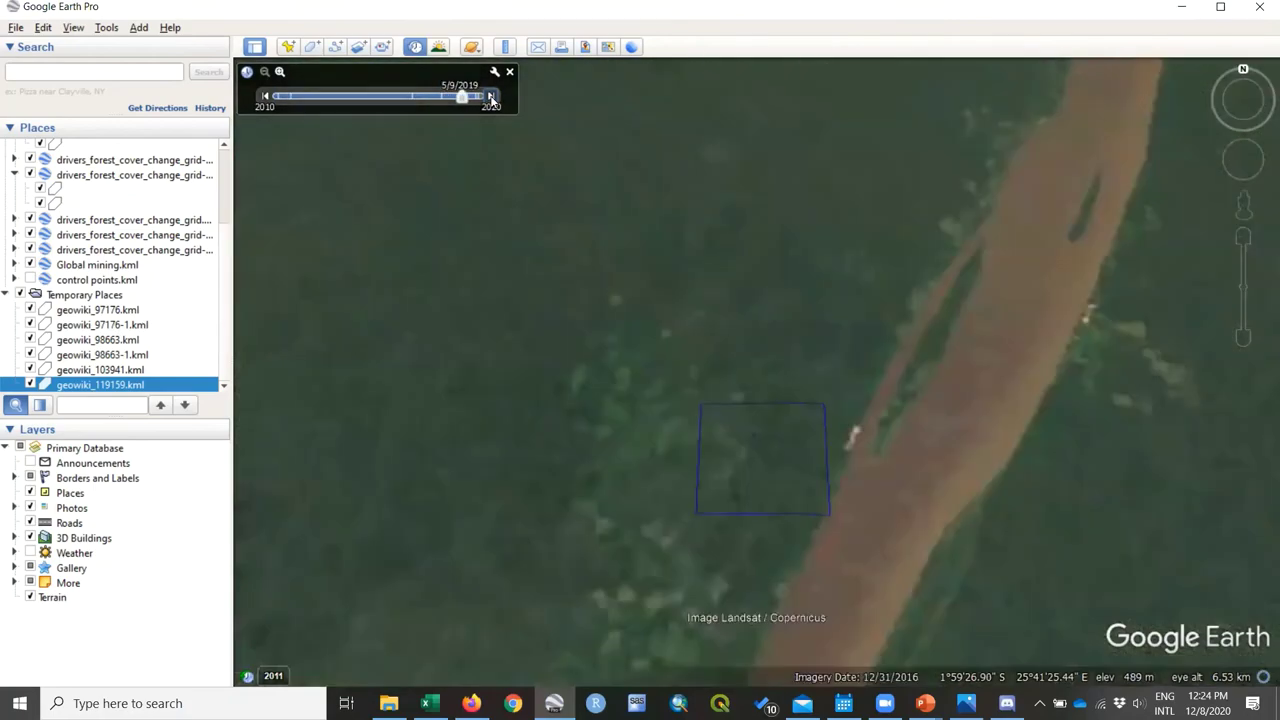
{"action": "left_click", "coordinate": [491, 96]}
{"action": "left_click", "coordinate": [491, 96]}
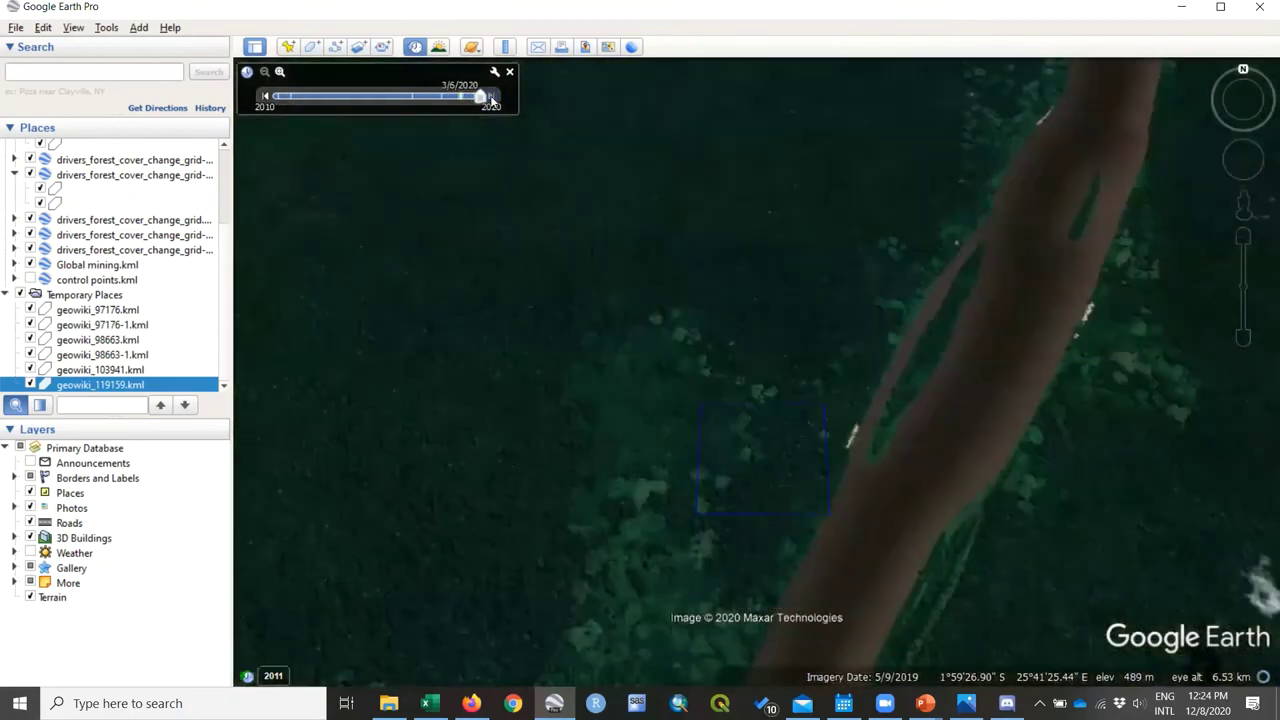
- Glance at Geo-Wiki, then take the imagery back to 1/23/2017, 5/8/2011 and 10/3/2010
{"action": "key", "text": "alt+Tab"}
{"action": "left_click", "coordinate": [524, 154]}
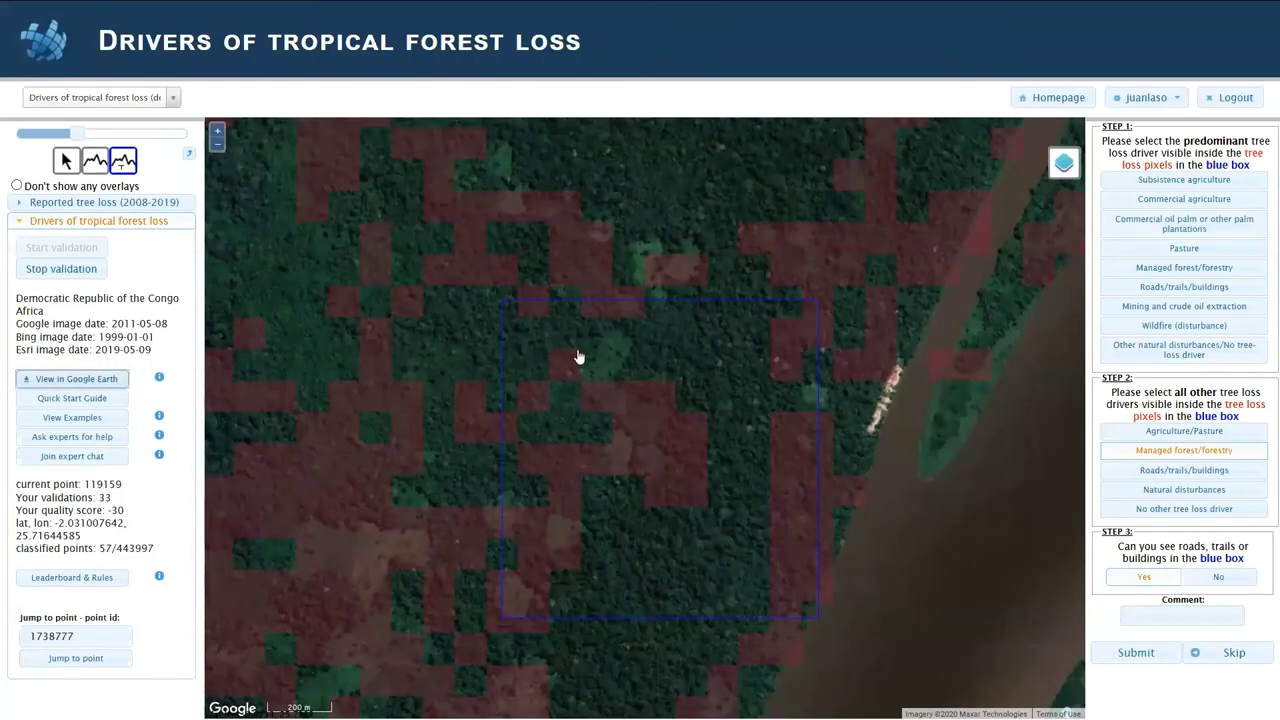
{"action": "key", "text": "alt+Tab"}
{"action": "left_click", "coordinate": [500, 223]}
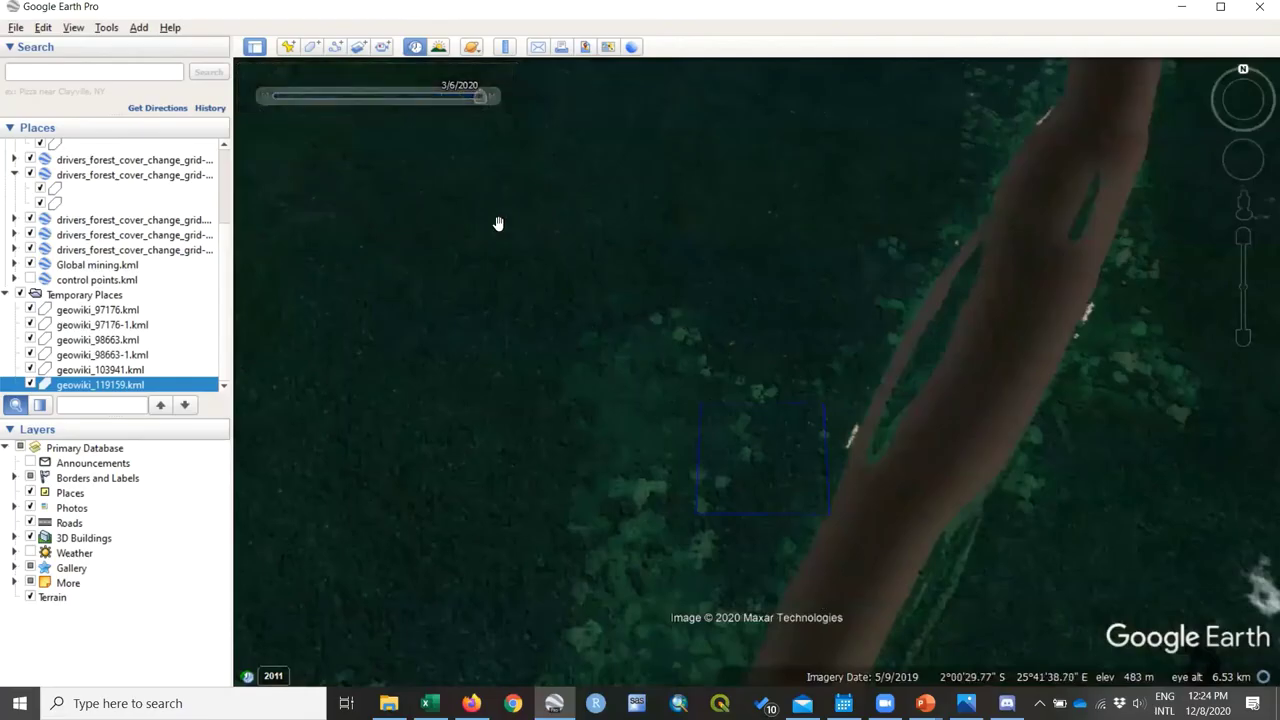
{"action": "left_click_drag", "start_coordinate": [480, 96], "coordinate": [412, 96]}
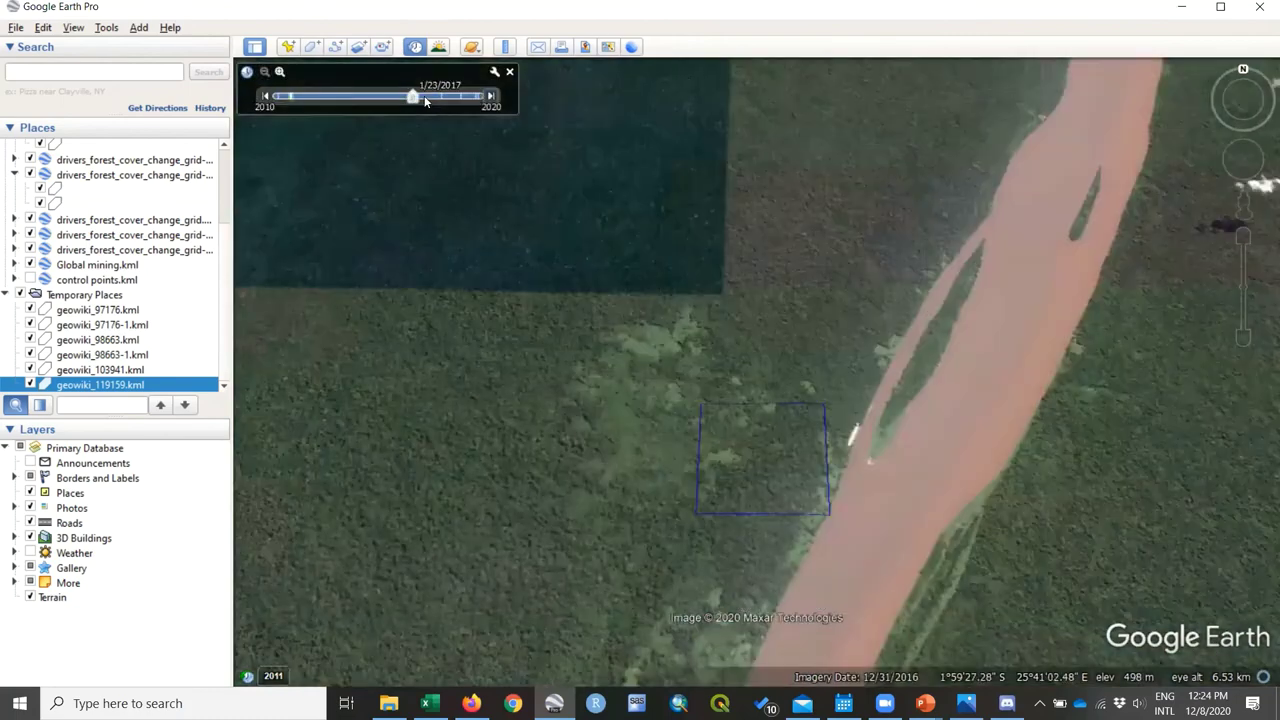
{"action": "left_click", "coordinate": [265, 96]}
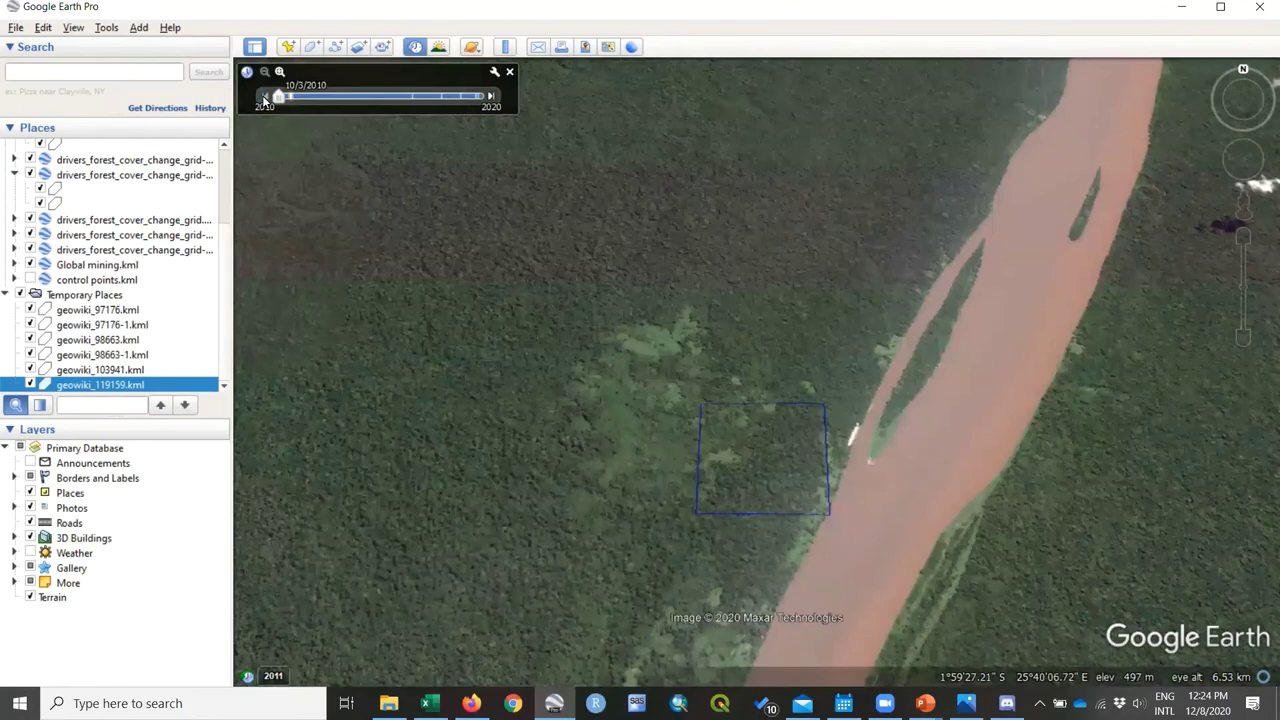
{"action": "left_click", "coordinate": [264, 96]}
- Centre the blue box, step the imagery forward through 5/8/2011, 1/23/2017 and 5/9/2019, then return to Geo-Wiki
{"action": "scroll", "coordinate": [790, 400], "scroll_direction": "up", "scroll_amount": 3}
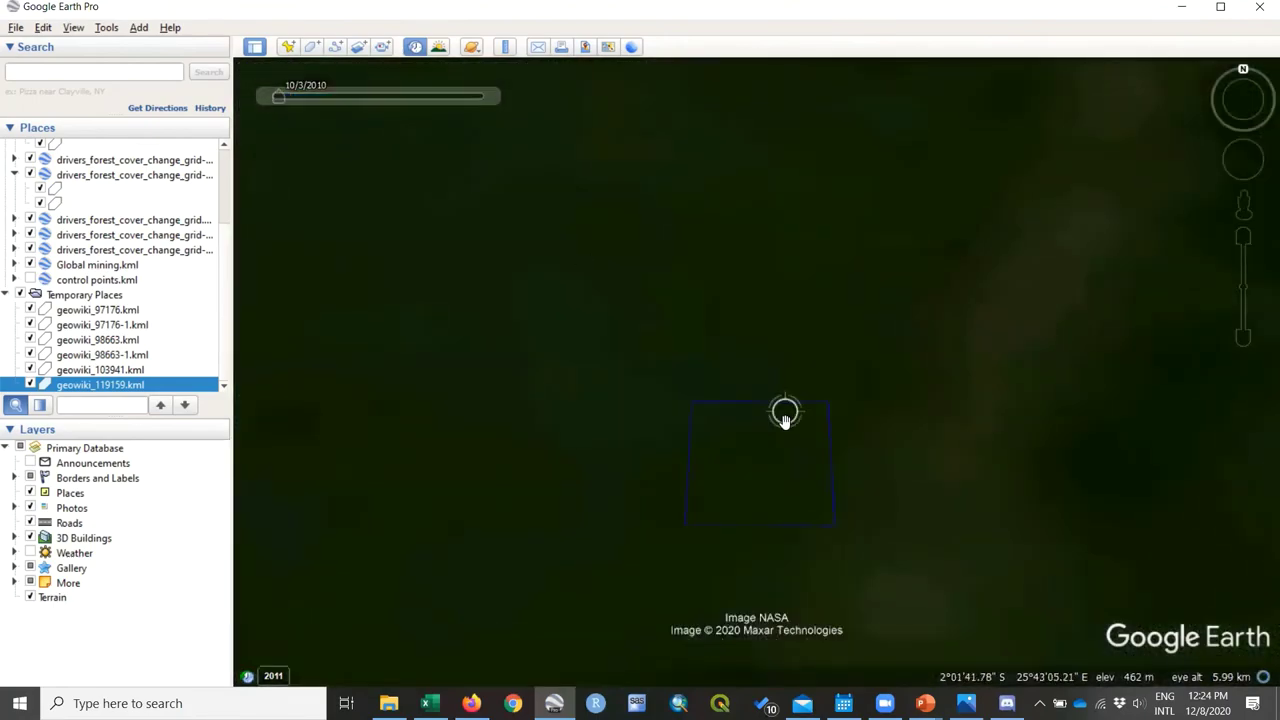
{"action": "left_click", "coordinate": [492, 96]}
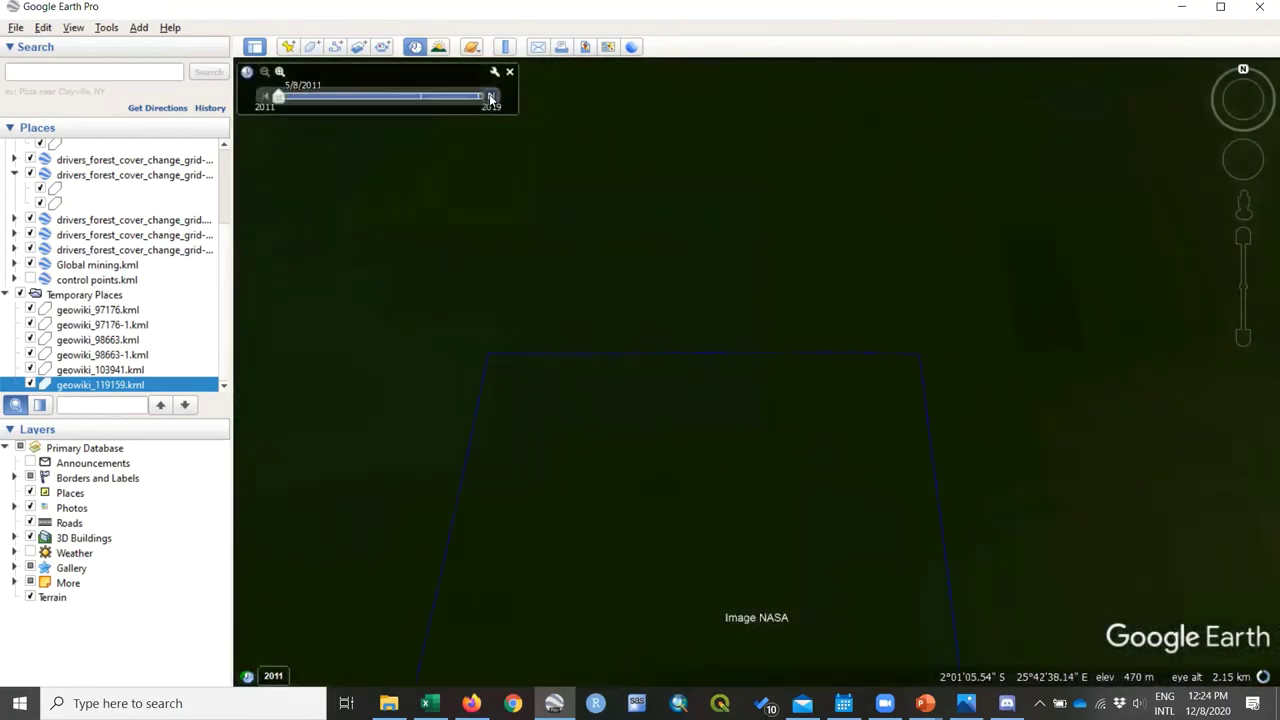
{"action": "left_click_drag", "start_coordinate": [640, 385], "coordinate": [720, 320]}
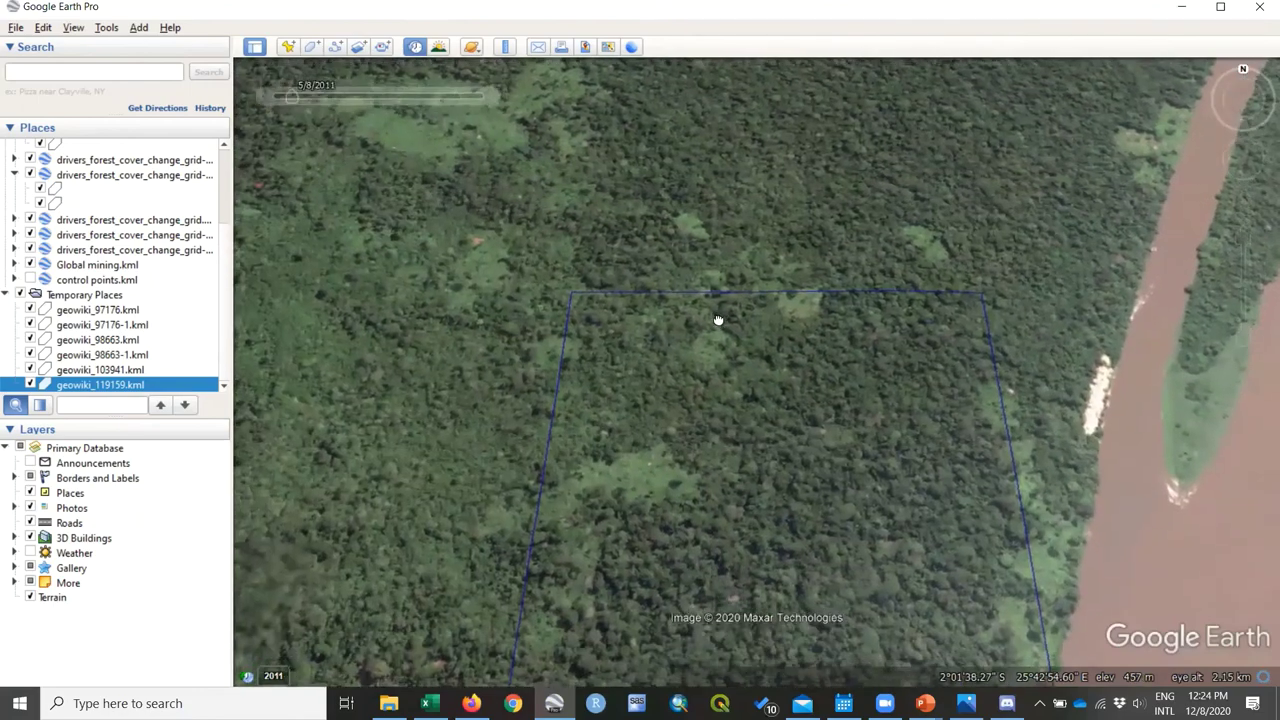
{"action": "left_click", "coordinate": [490, 96]}
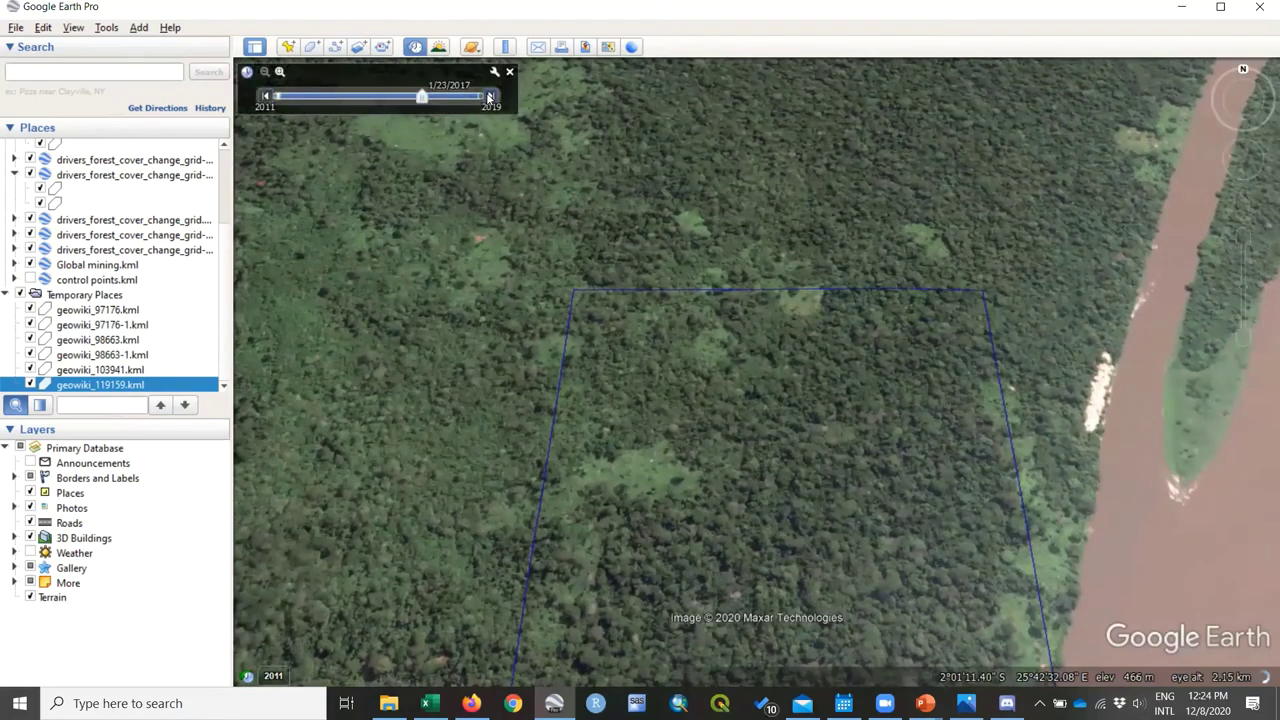
{"action": "left_click", "coordinate": [490, 96]}
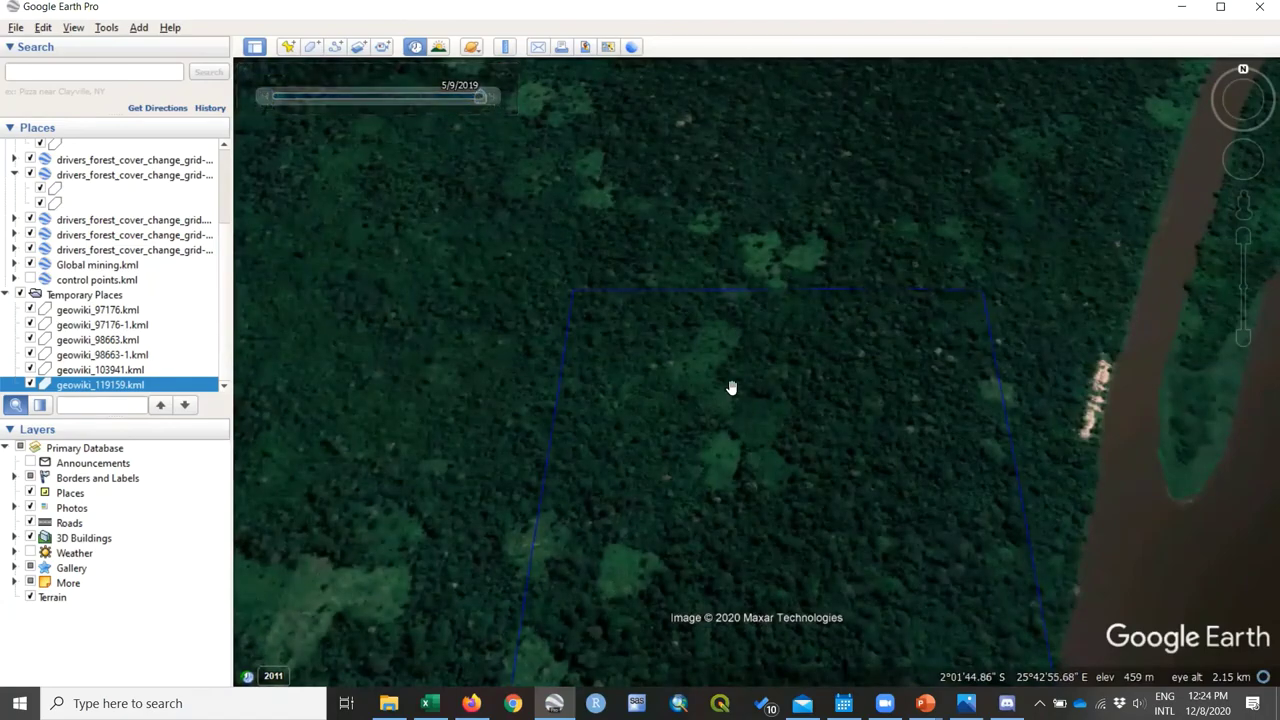
{"action": "key", "text": "alt+Tab"}
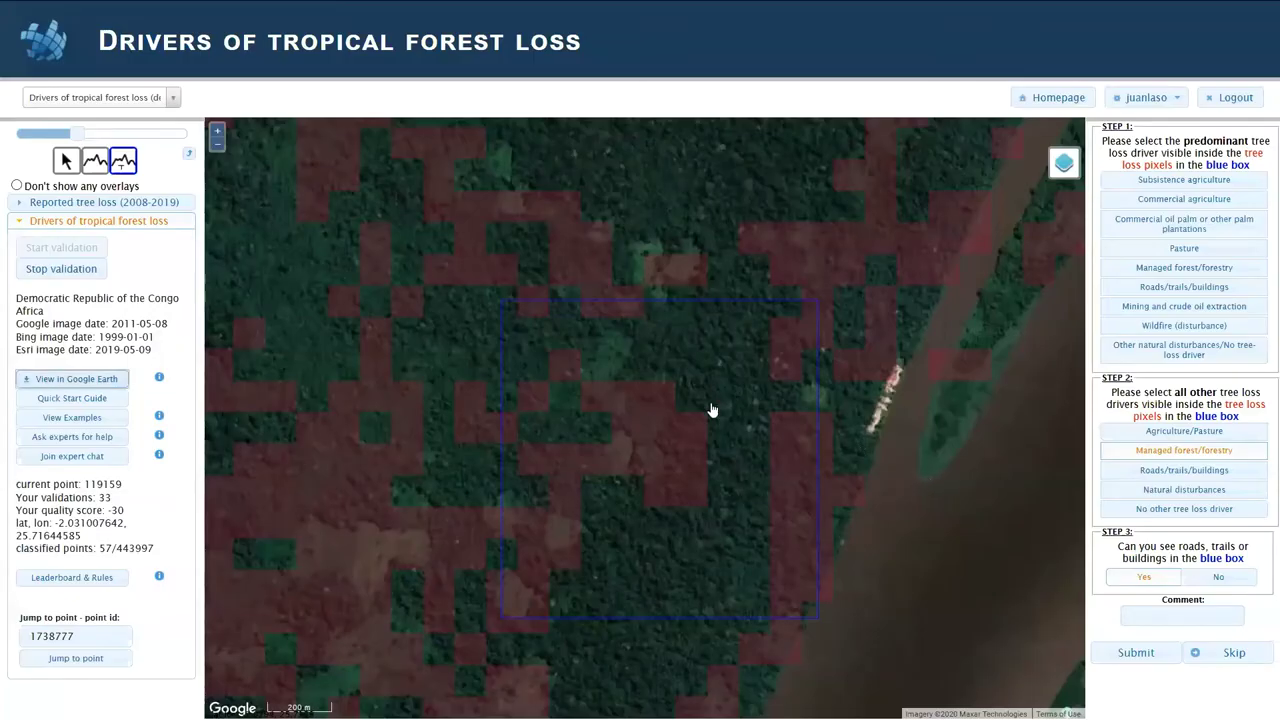
- Pan to the blue box, open the point's NDVI time series chart, then close it
{"action": "left_click_drag", "start_coordinate": [626, 371], "coordinate": [666, 456]}
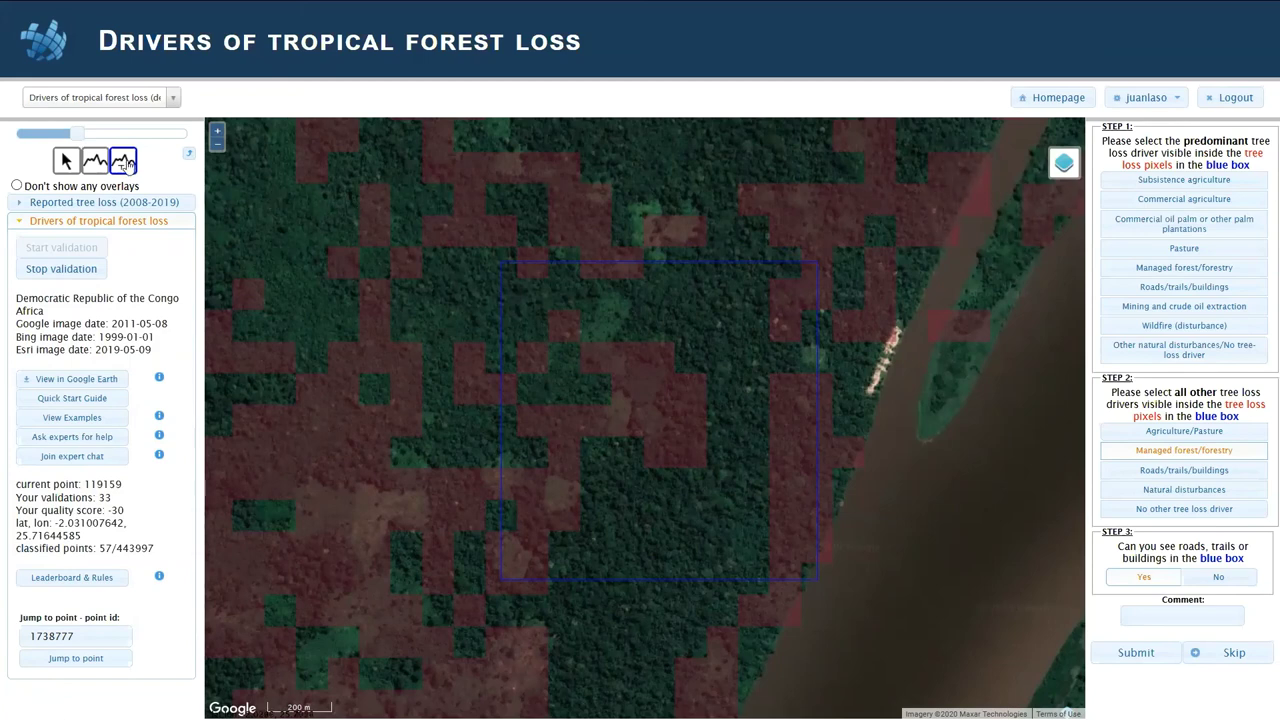
{"action": "left_click", "coordinate": [646, 397]}
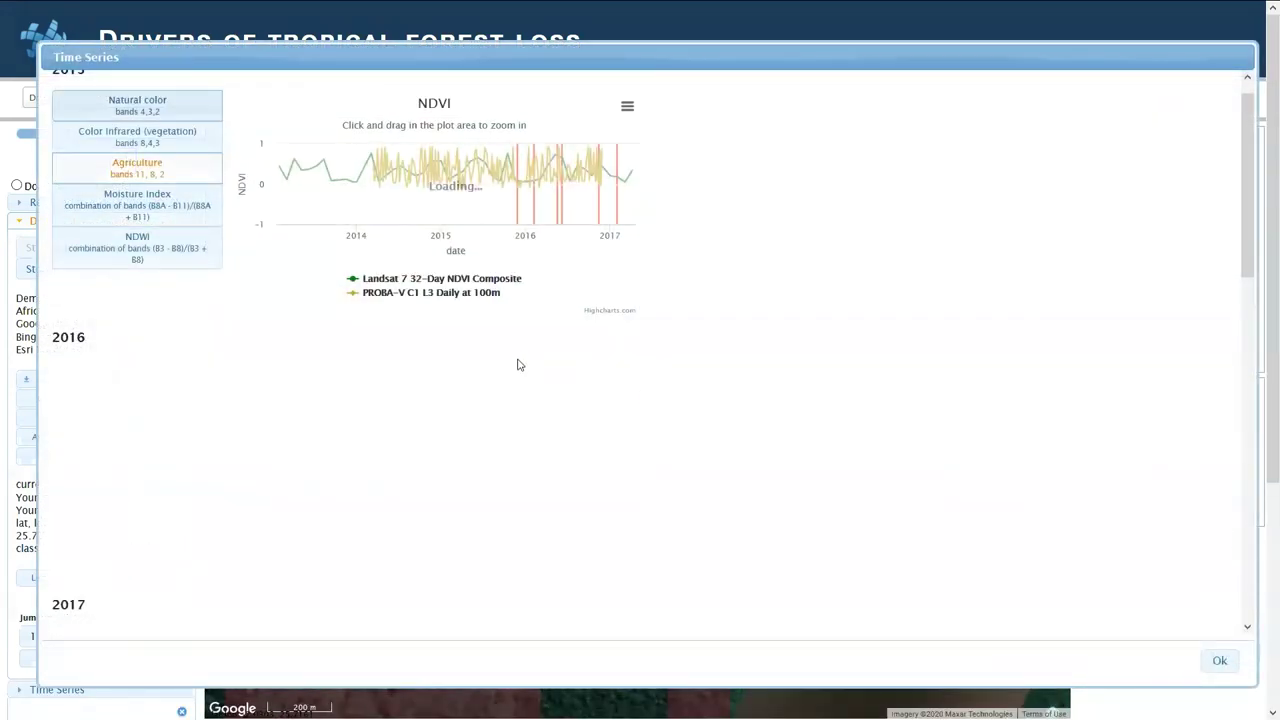
{"action": "key", "text": "Escape"}
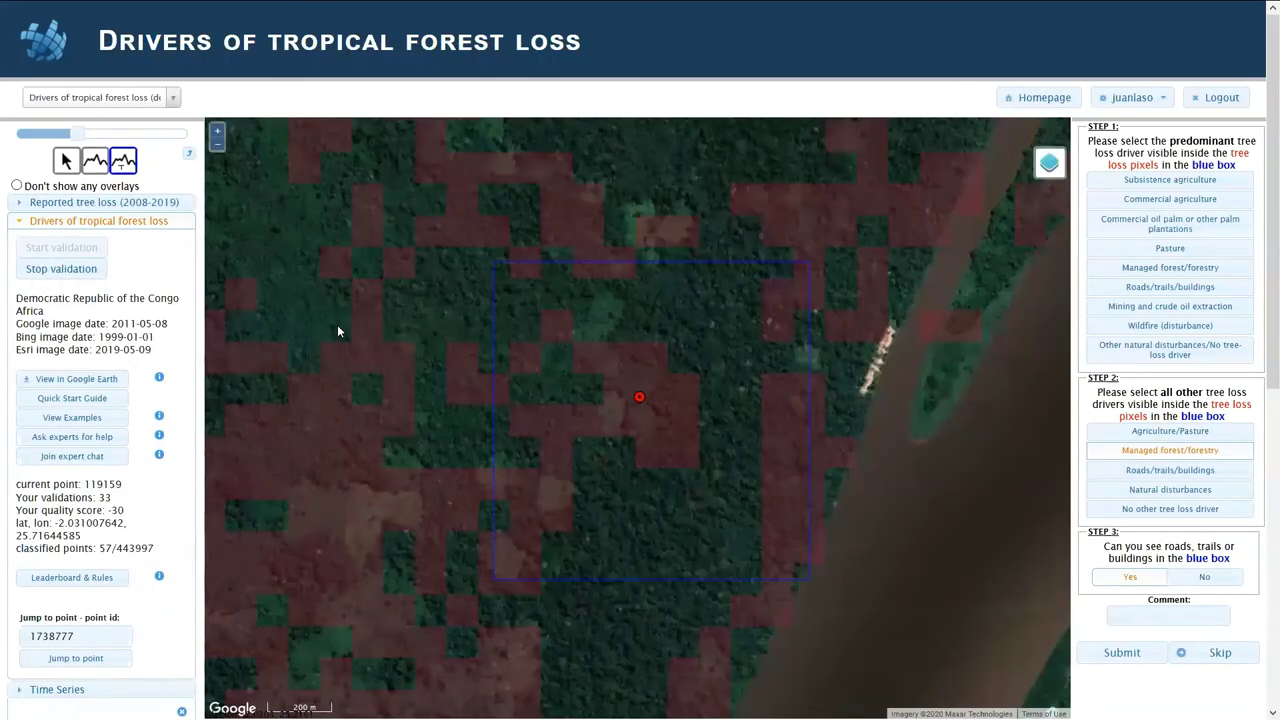